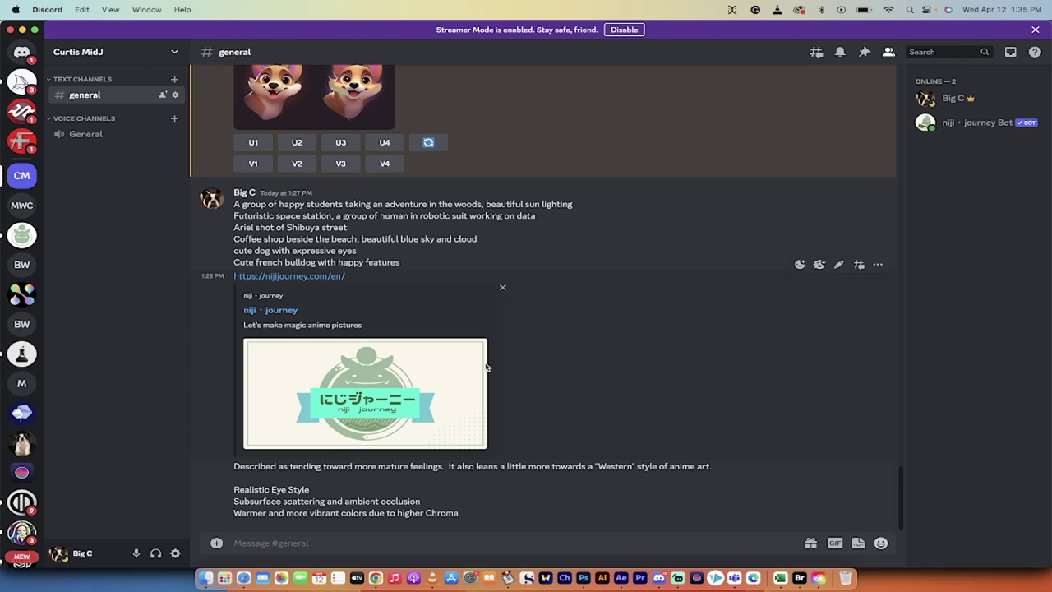
Send /settings to the niji·journey bot to confirm the --niji 5 --style expressive suffix.
text(/set)
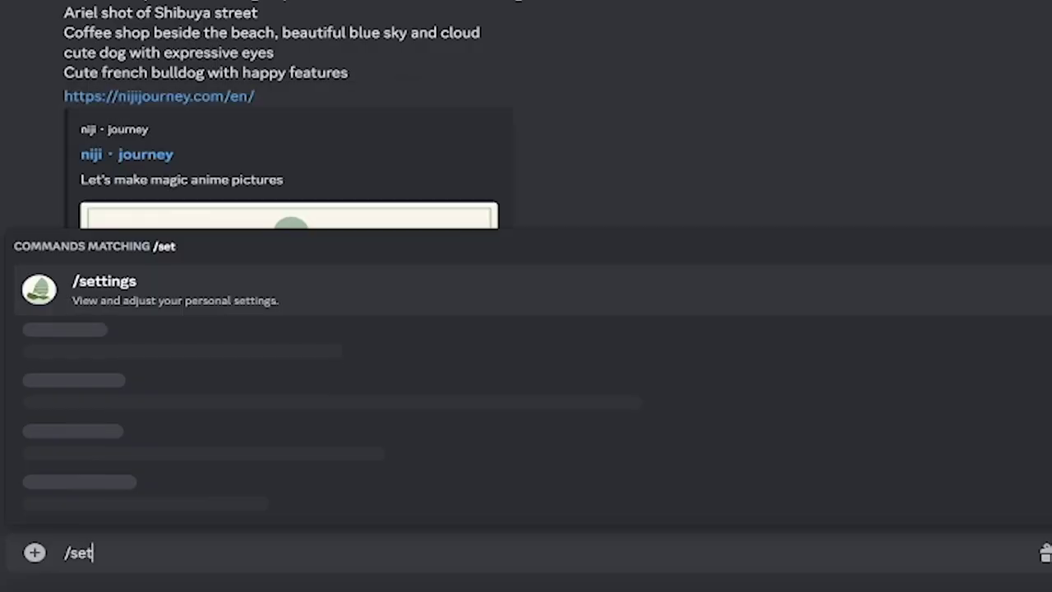
text(tings)
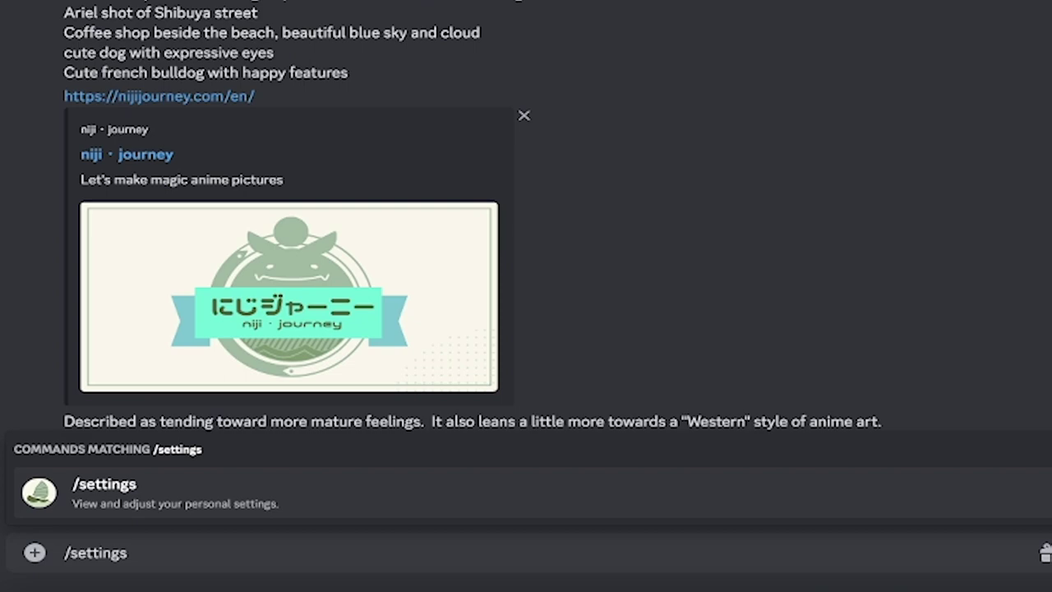
key(Return)
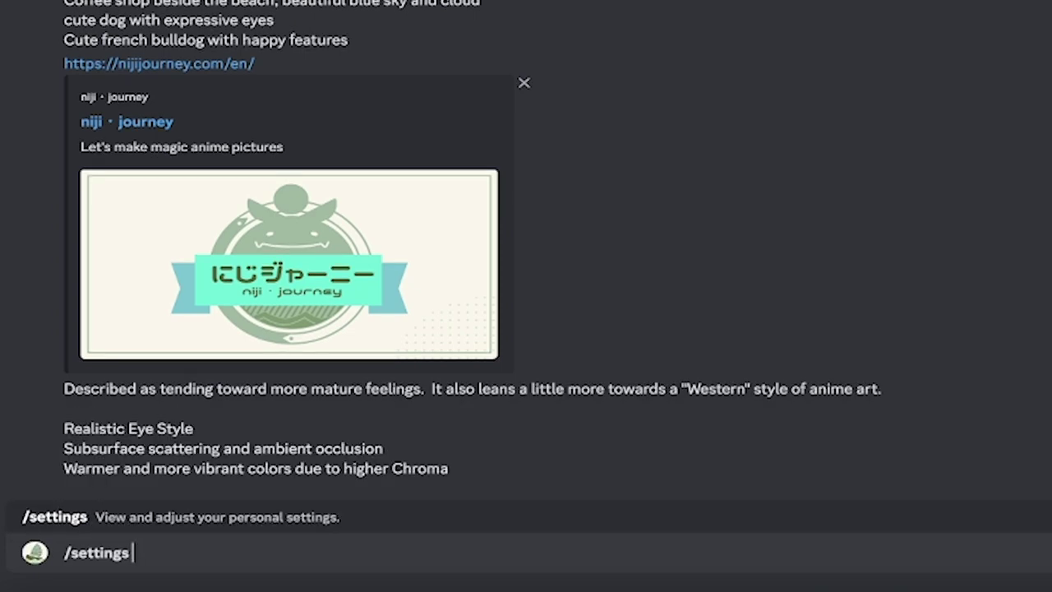
key(Return)
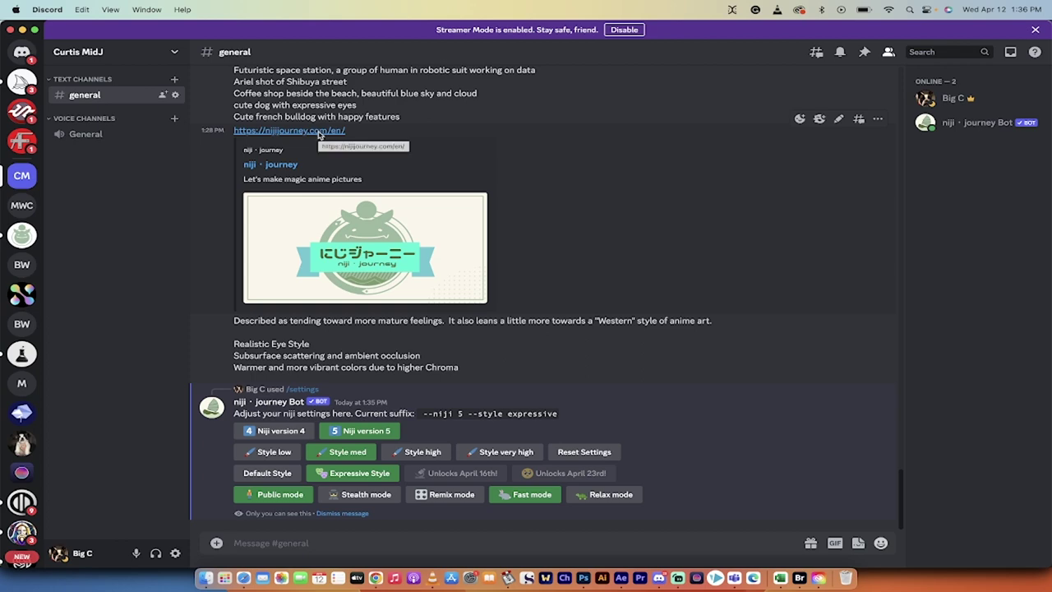
Open nijijourney.com in a separate Chrome window and scroll down its landing page.
click(318, 132)
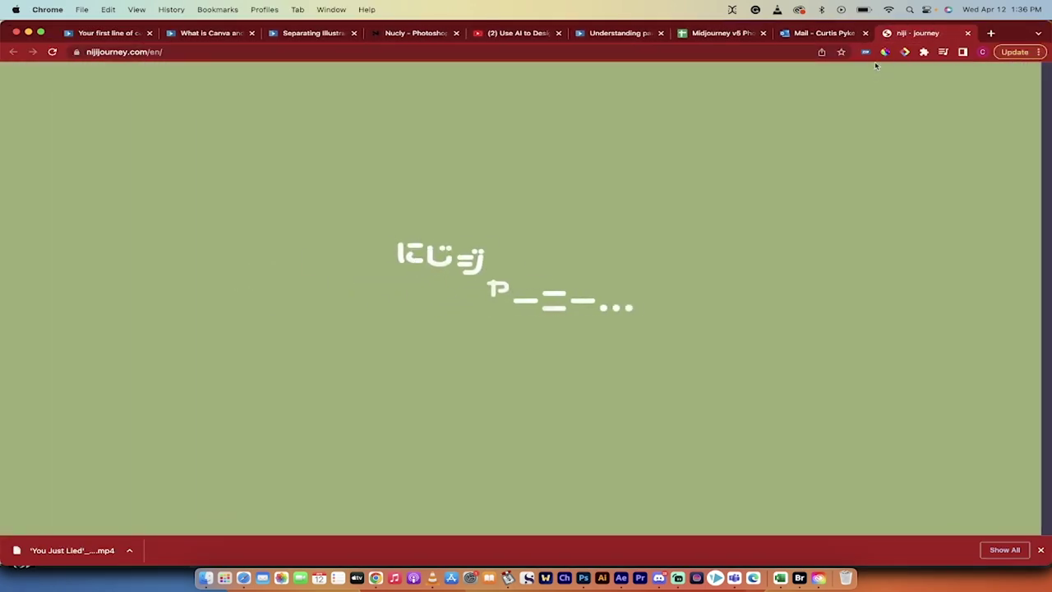
drag(887, 33, 850, 22)
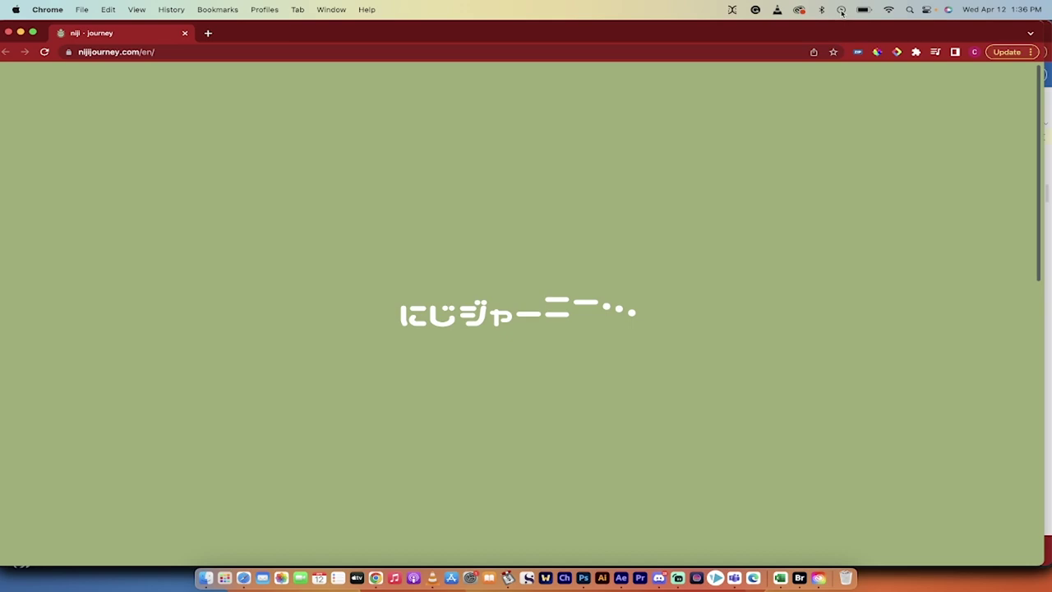
scroll(575, 415, down, 5)
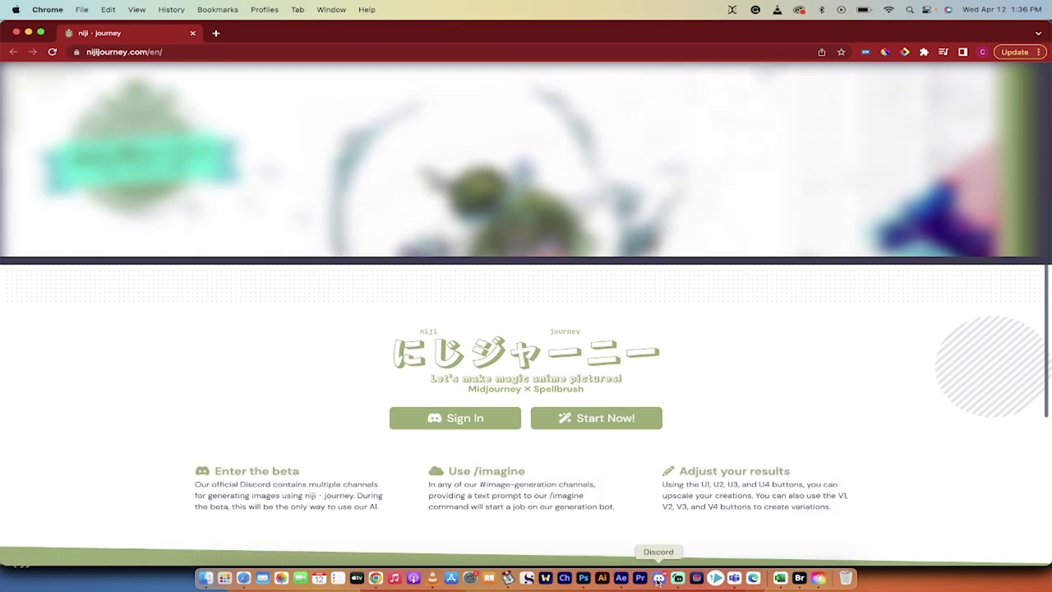
Copy the happy students in the woods prompt and submit it with /imagine.
click(658, 578)
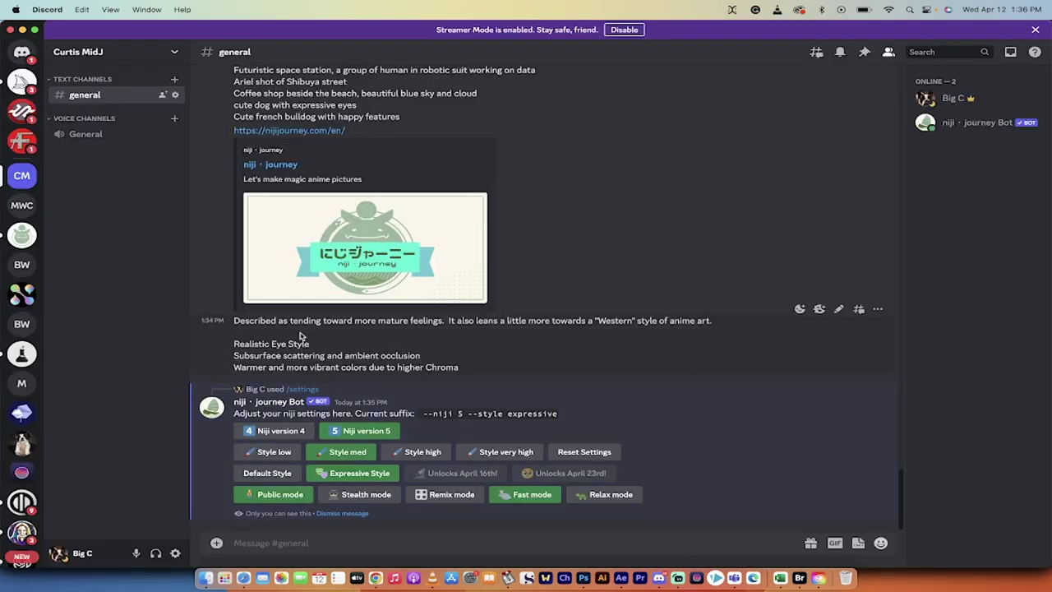
scroll(305, 156, up, 3)
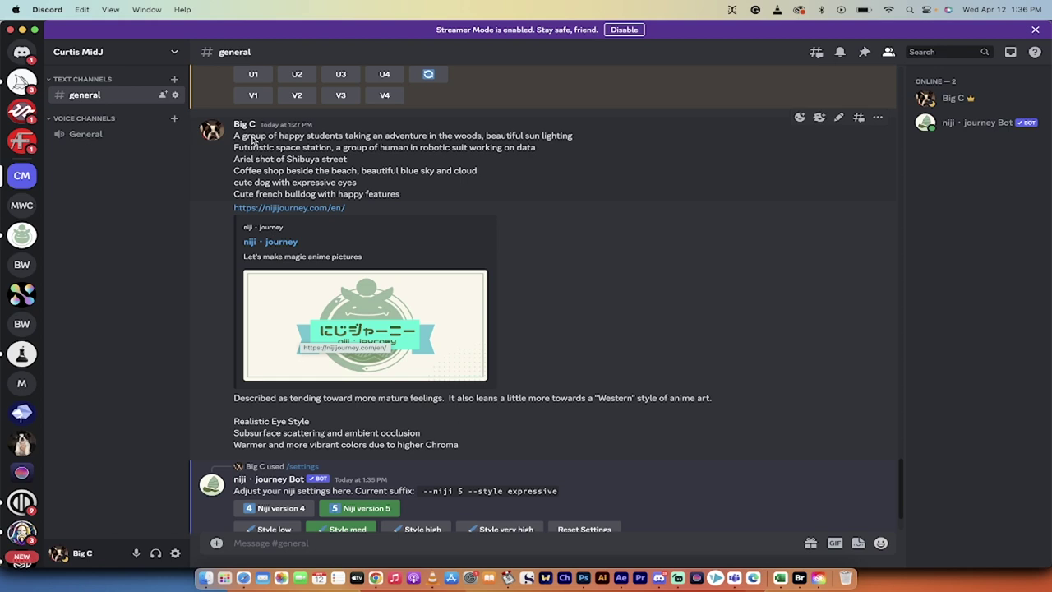
drag(236, 137, 578, 142)
key(super+c)
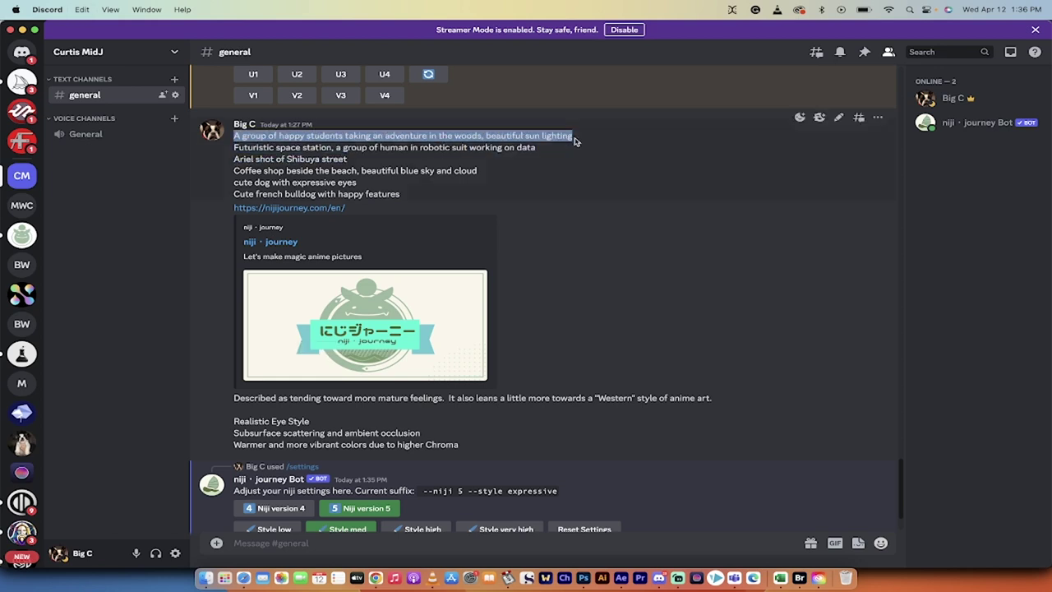
scroll(394, 321, down, 1)
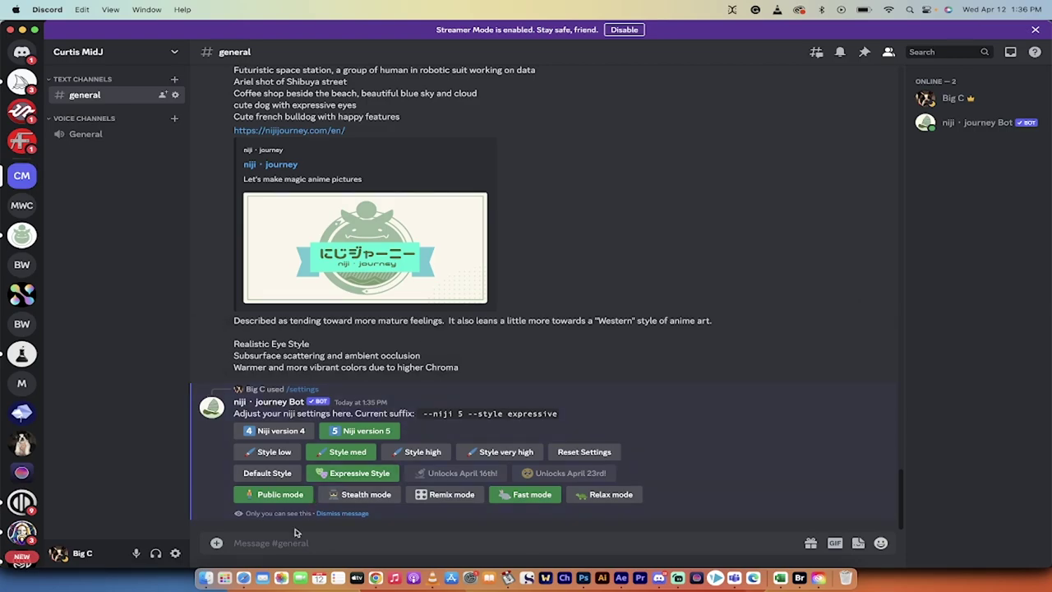
click(294, 542)
text(/)
text(imagine)
key(Tab)
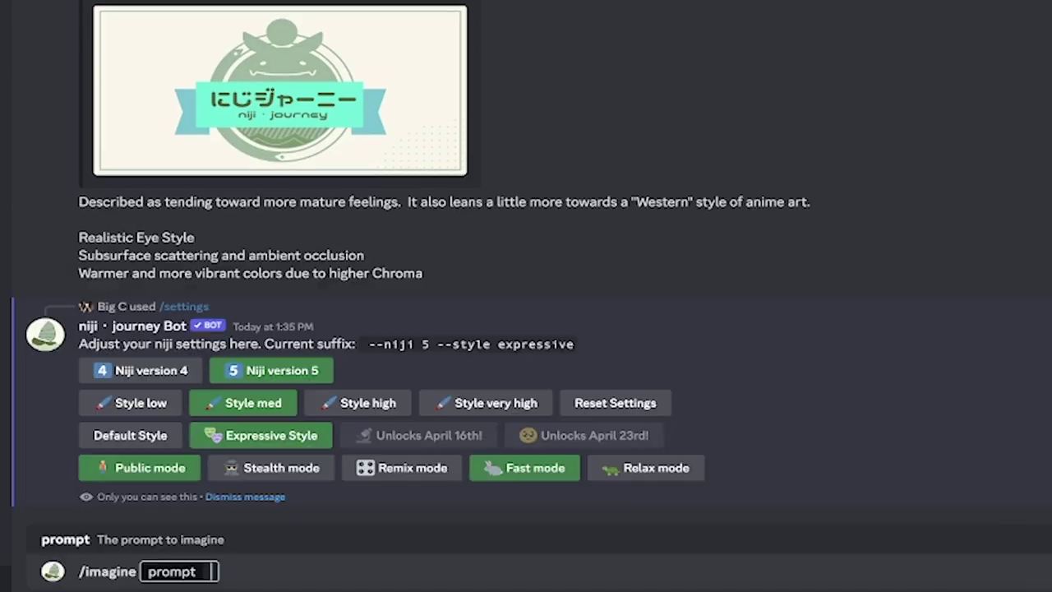
key(super+v)
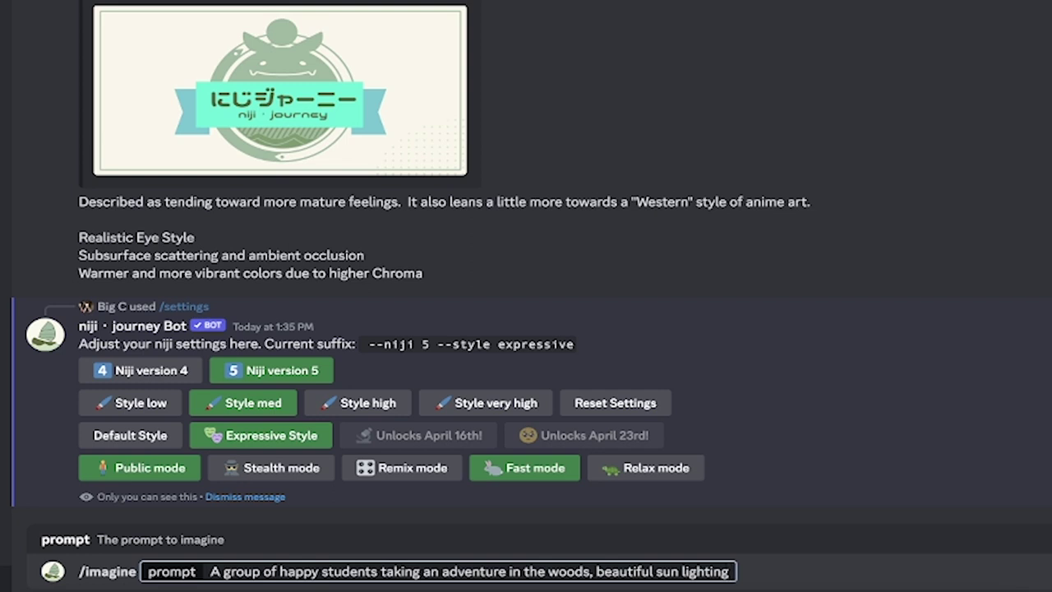
key(Return)
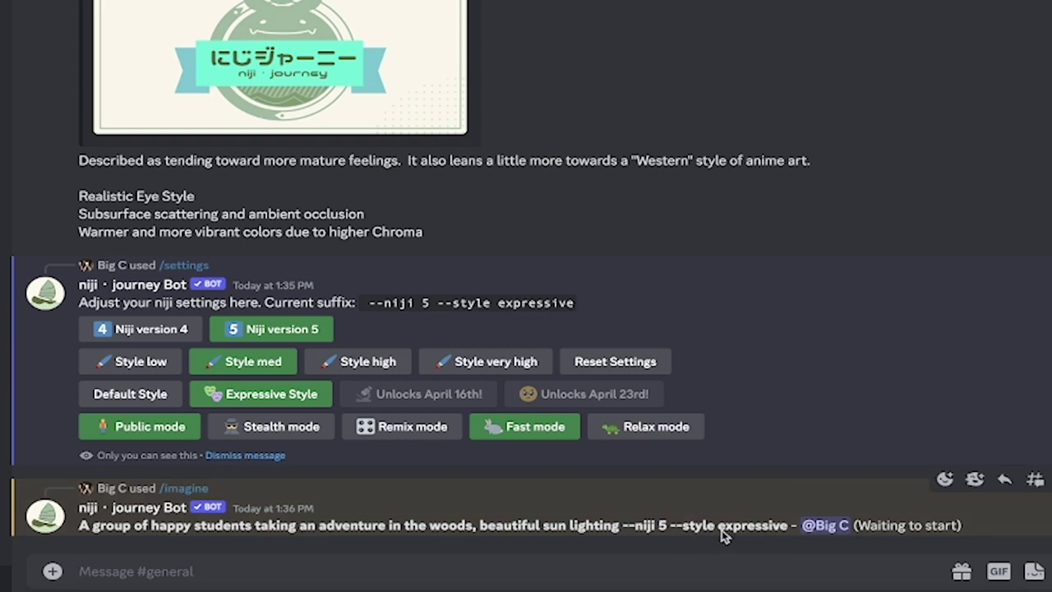
Scroll the chat to the finished happy students and futuristic space station image grids.
scroll(527, 388, up, 1)
scroll(527, 387, up, 3)
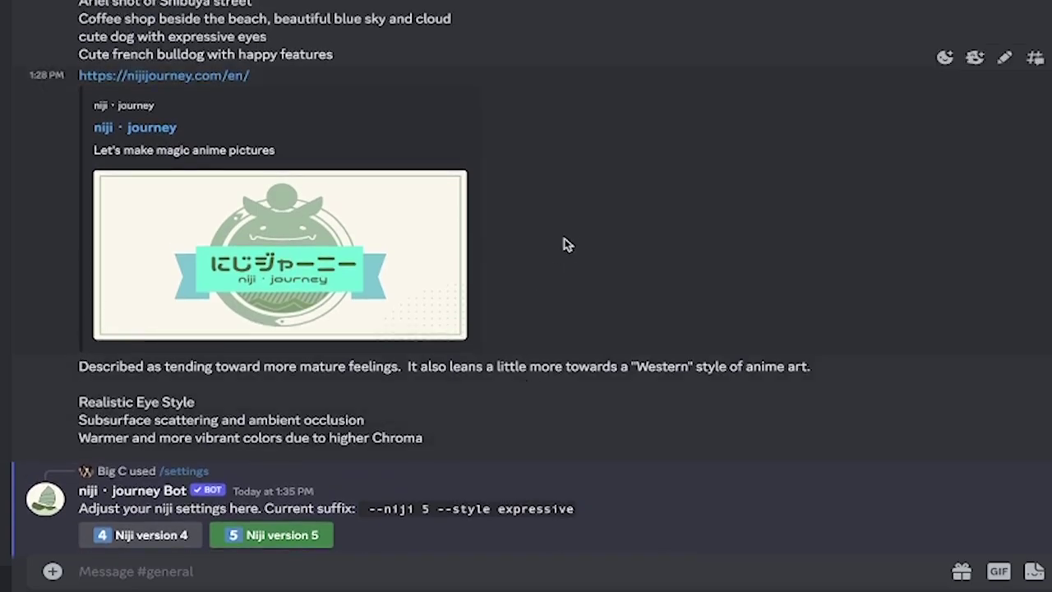
scroll(567, 244, down, 1)
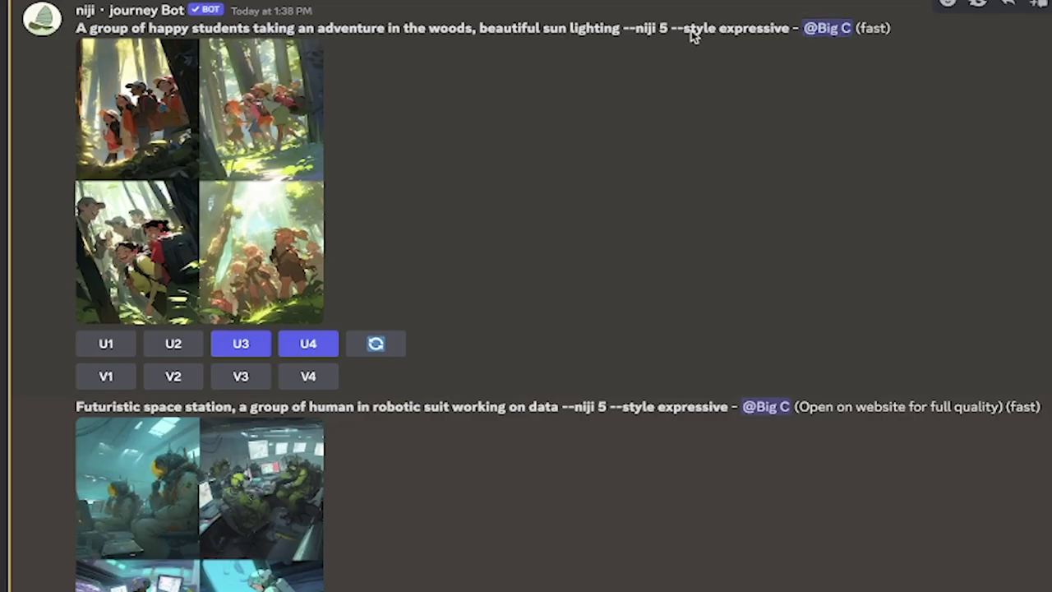
Inspect the enlarged forest students grid, then request V3 variations of its third image.
click(227, 181)
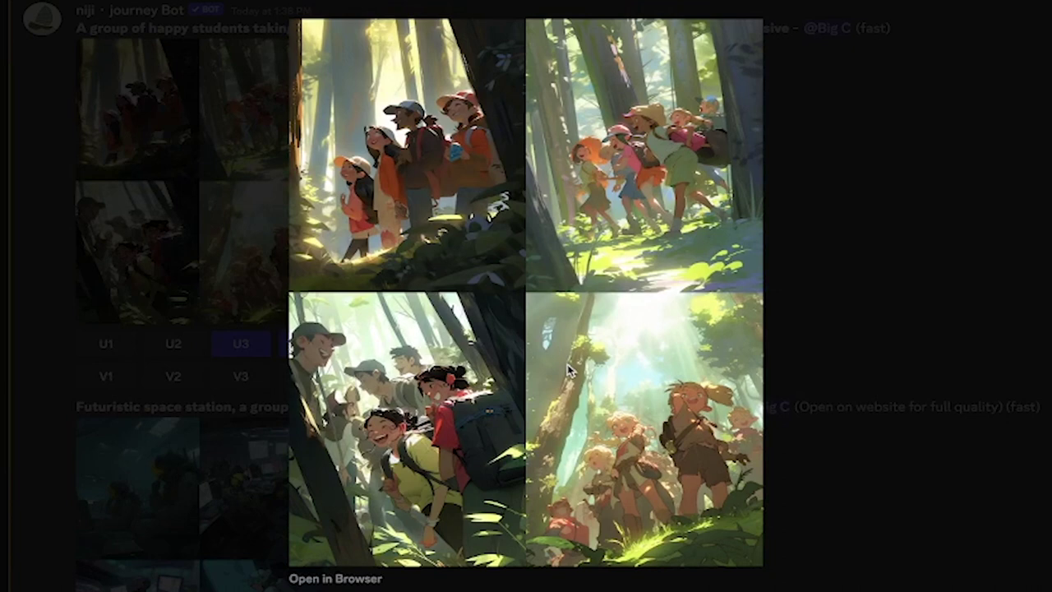
click(802, 495)
scroll(568, 430, down, 3)
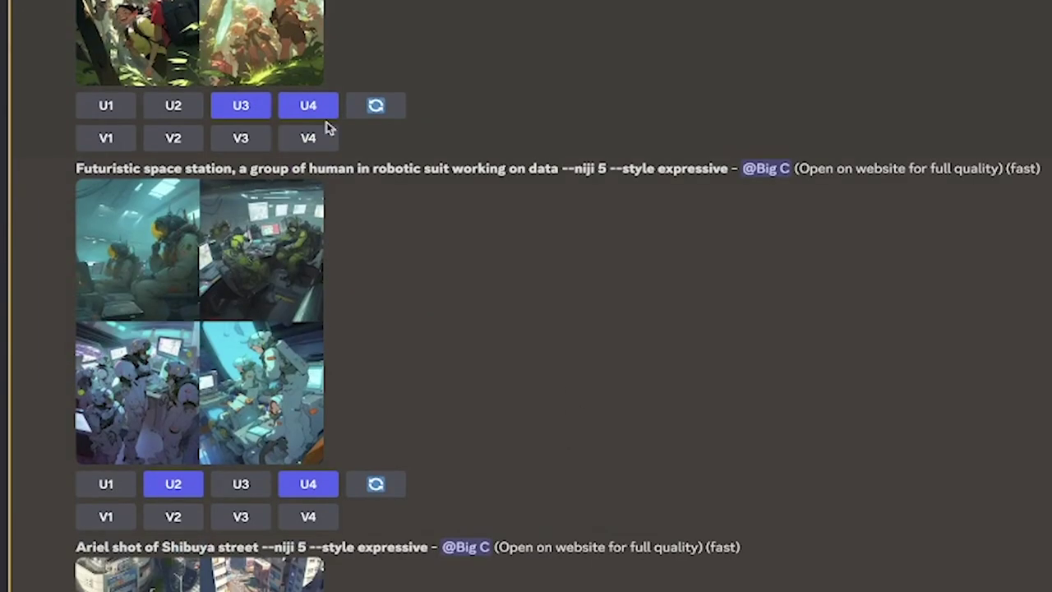
scroll(326, 129, up, 1)
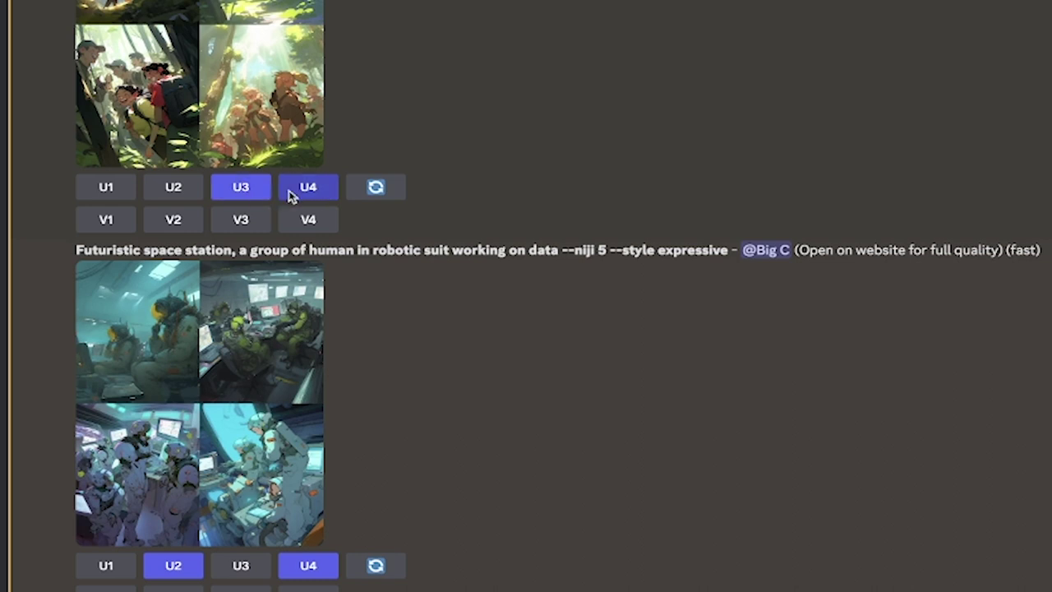
scroll(215, 148, up, 1)
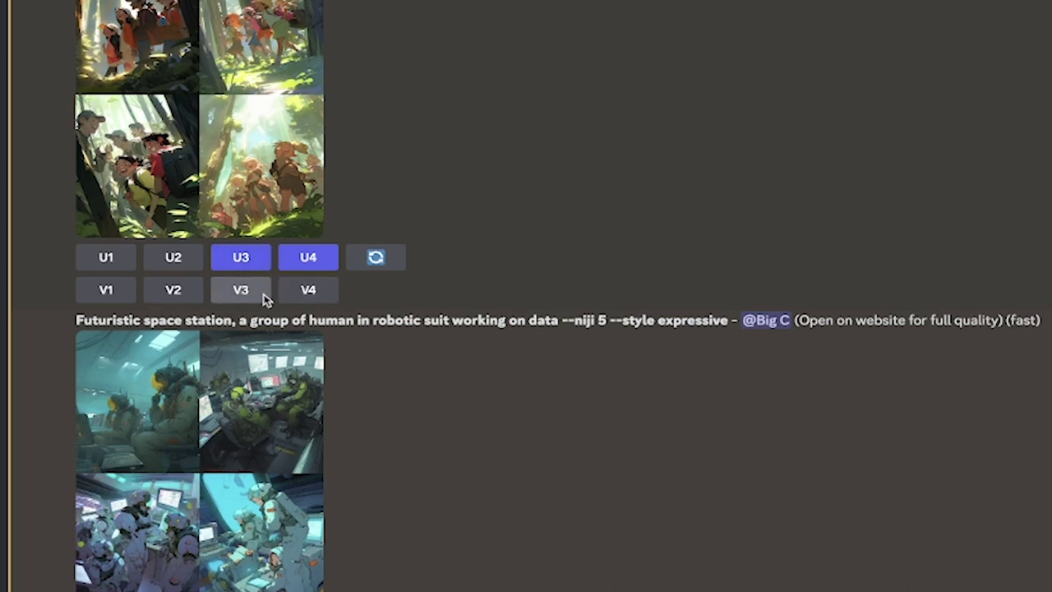
click(242, 291)
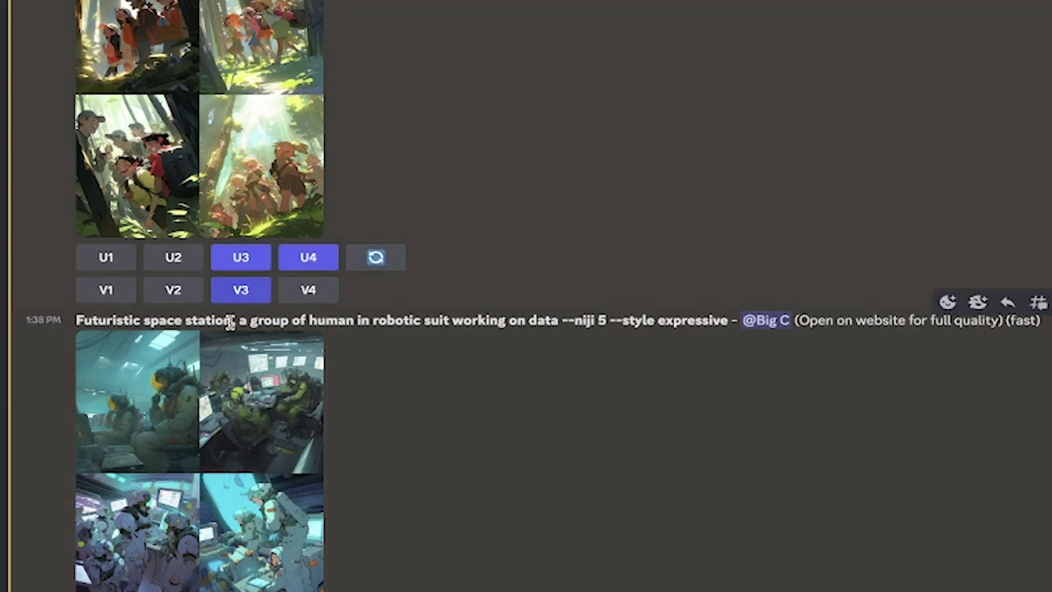
scroll(232, 328, down, 2)
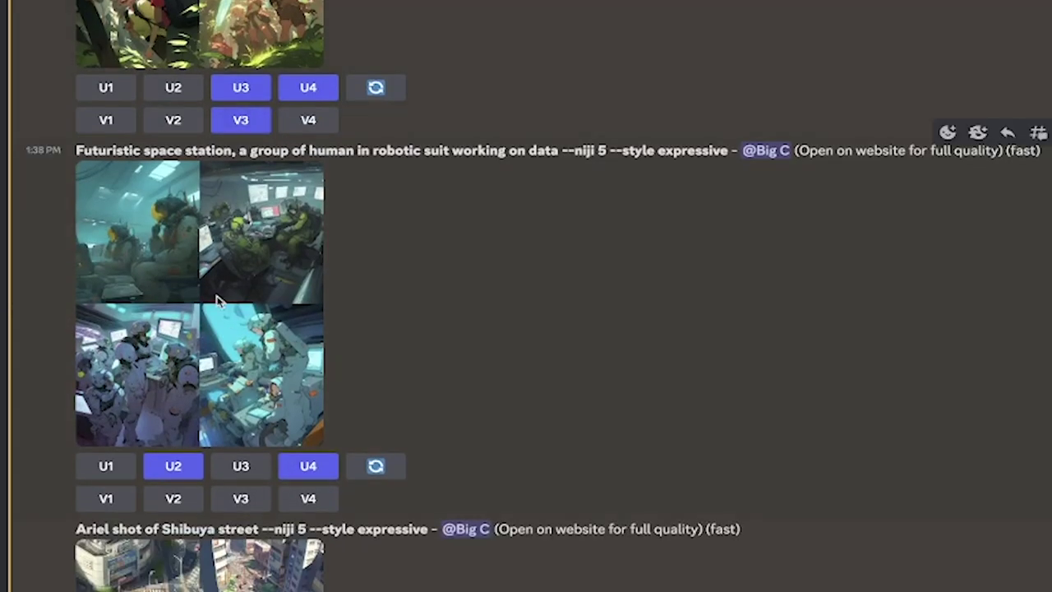
click(218, 301)
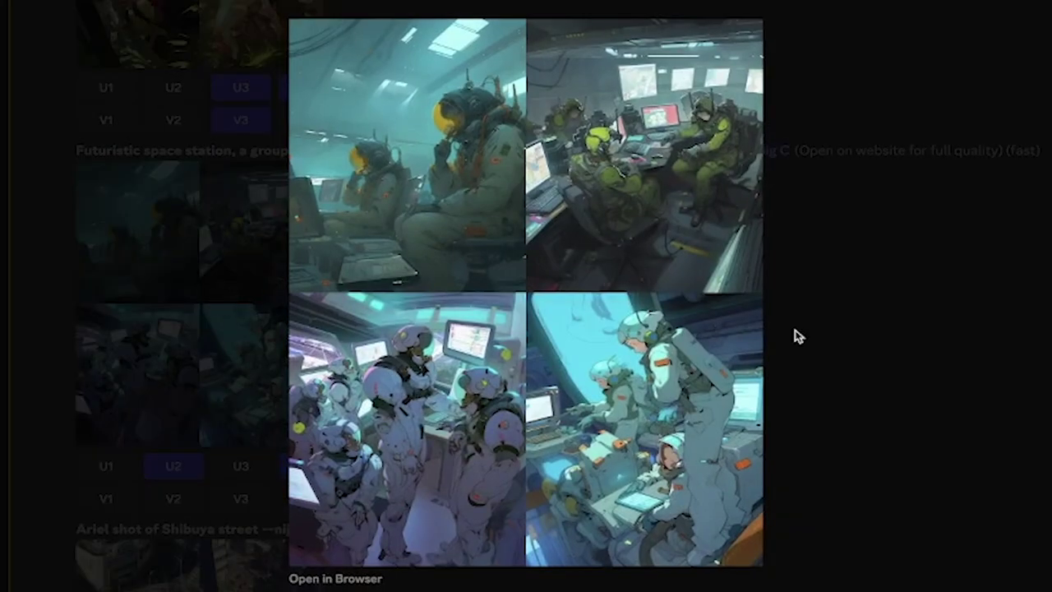
click(796, 336)
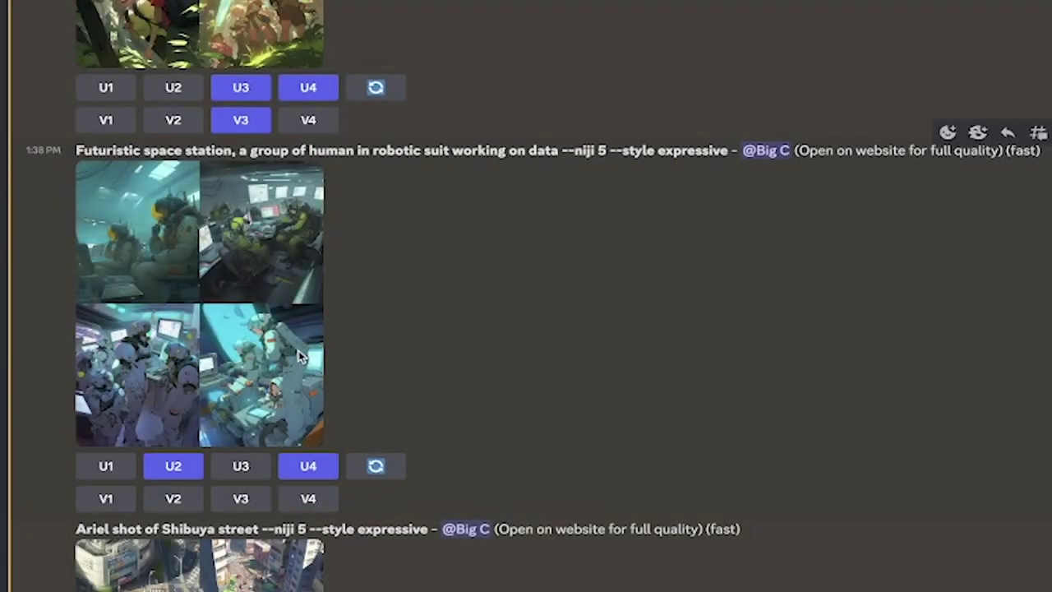
click(266, 297)
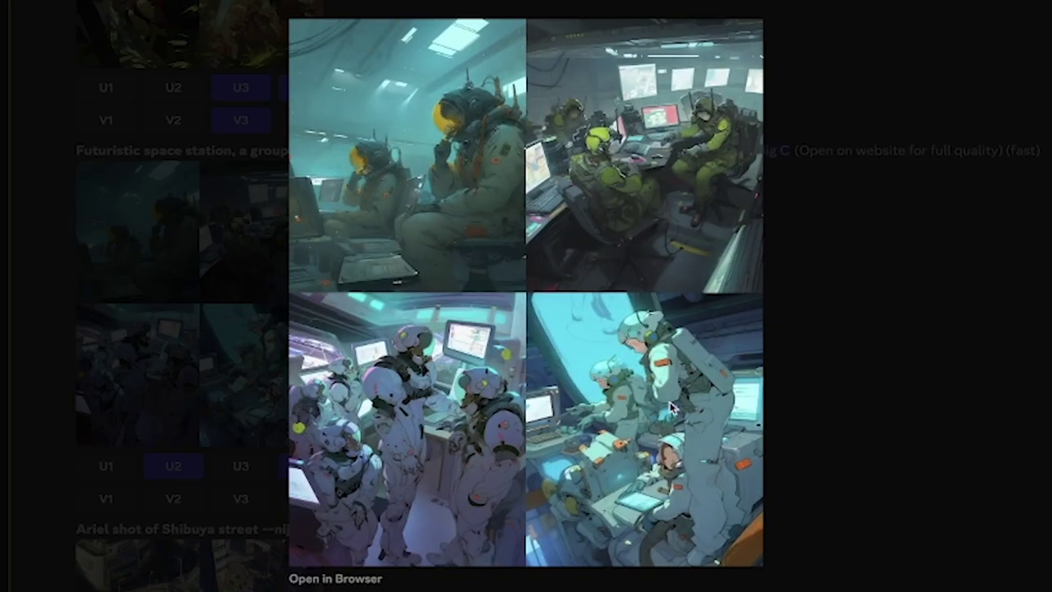
click(820, 373)
scroll(579, 277, down, 3)
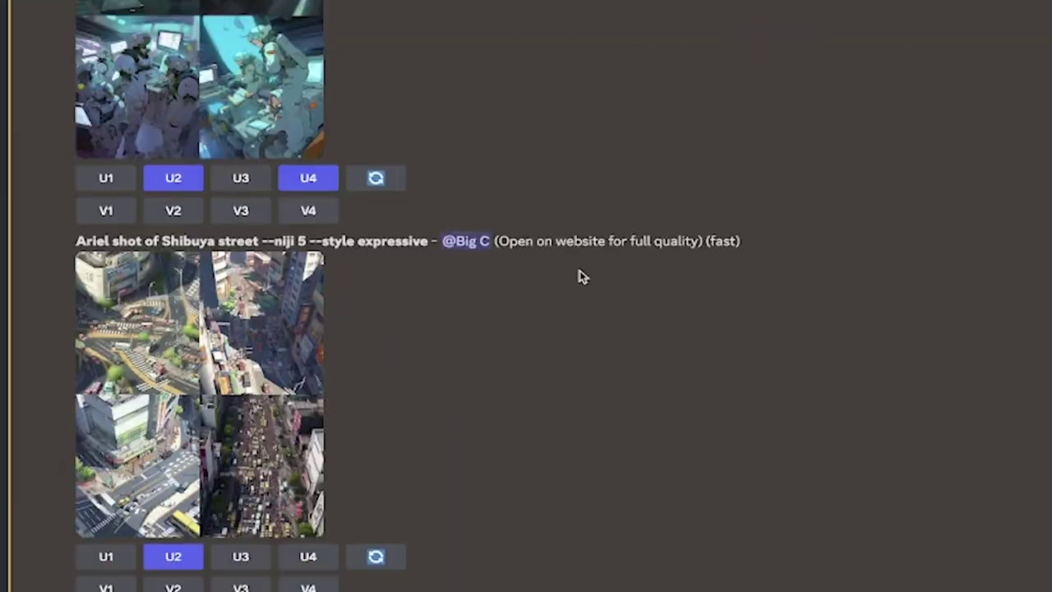
scroll(279, 349, down, 2)
click(274, 347)
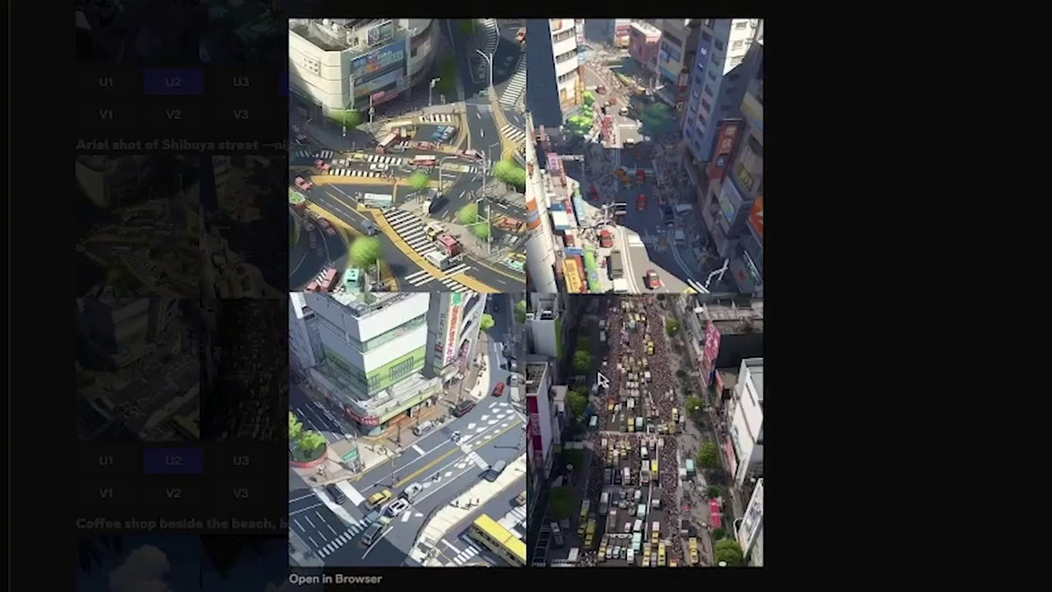
click(836, 407)
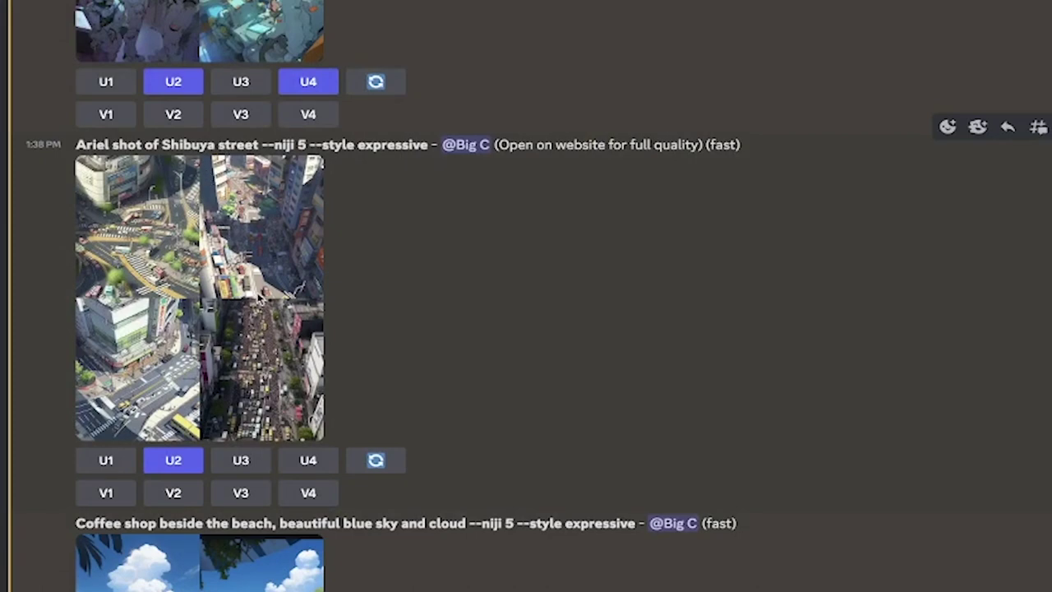
scroll(261, 305, down, 1)
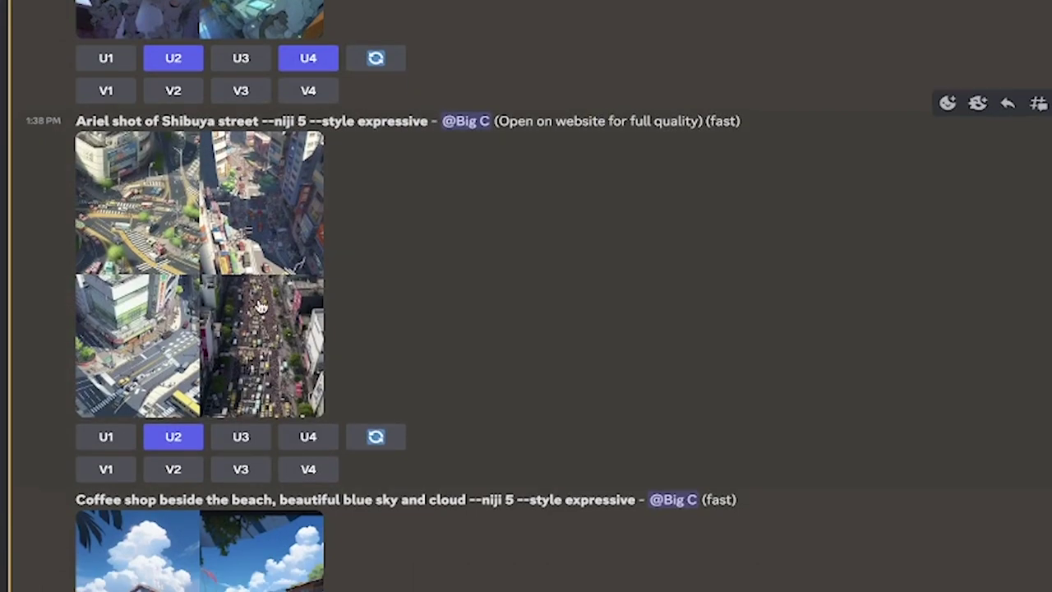
scroll(355, 205, down, 2)
scroll(352, 211, down, 4)
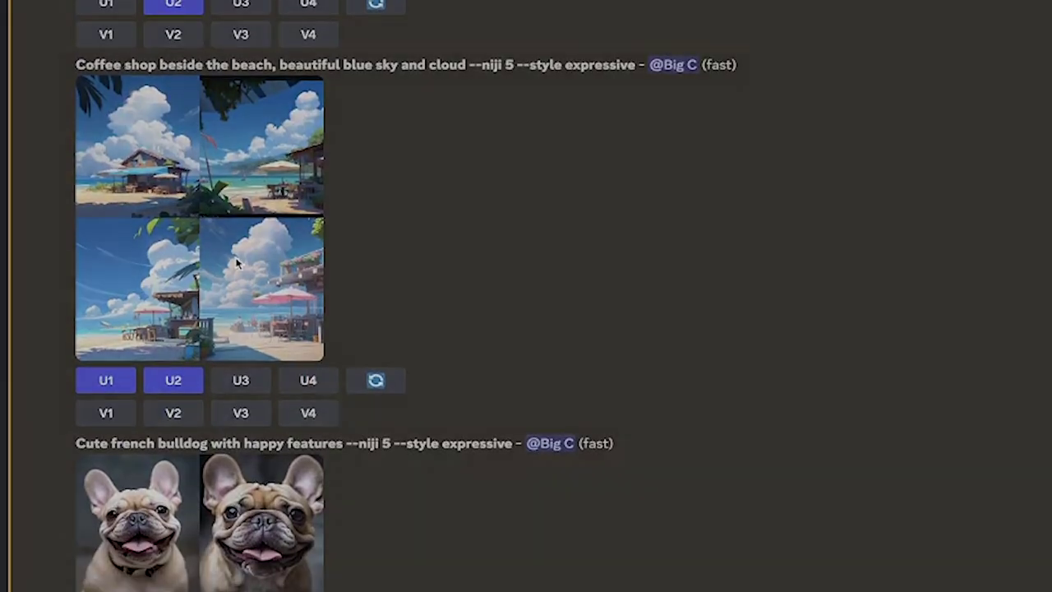
click(272, 235)
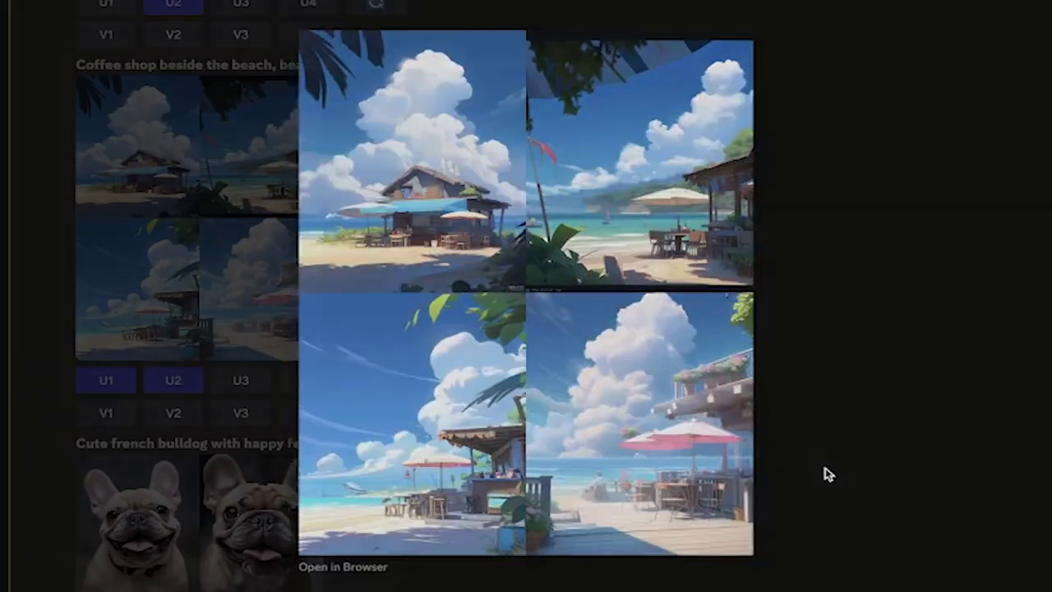
click(824, 469)
scroll(401, 418, down, 4)
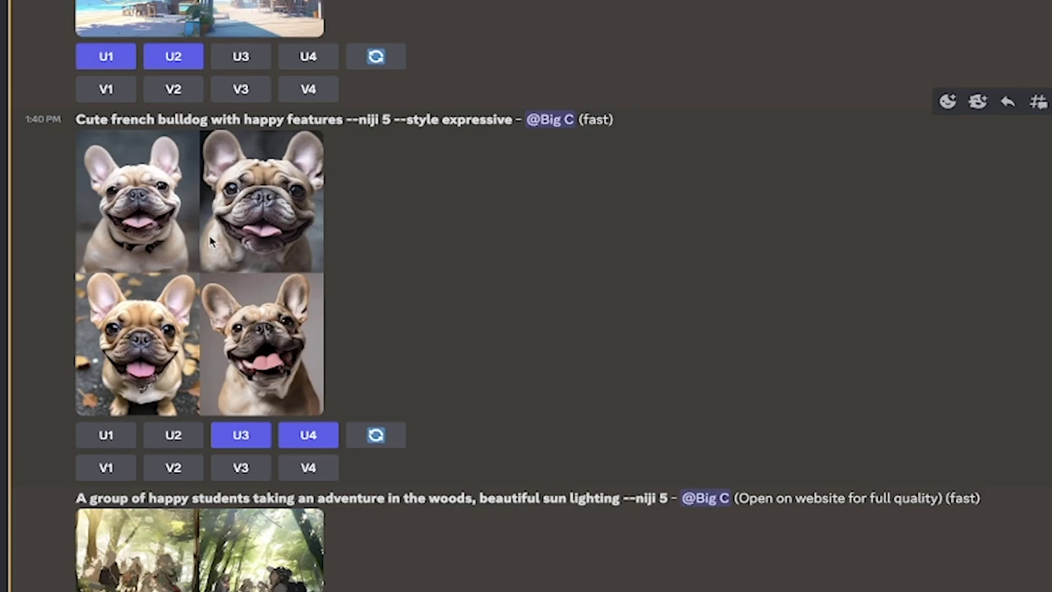
click(283, 234)
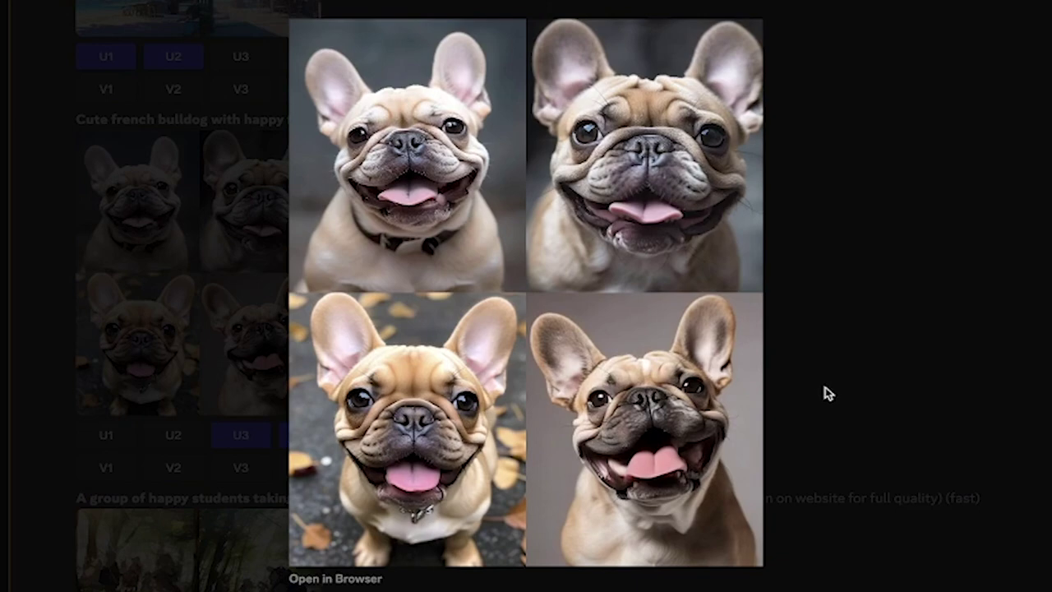
click(830, 392)
scroll(397, 361, down, 3)
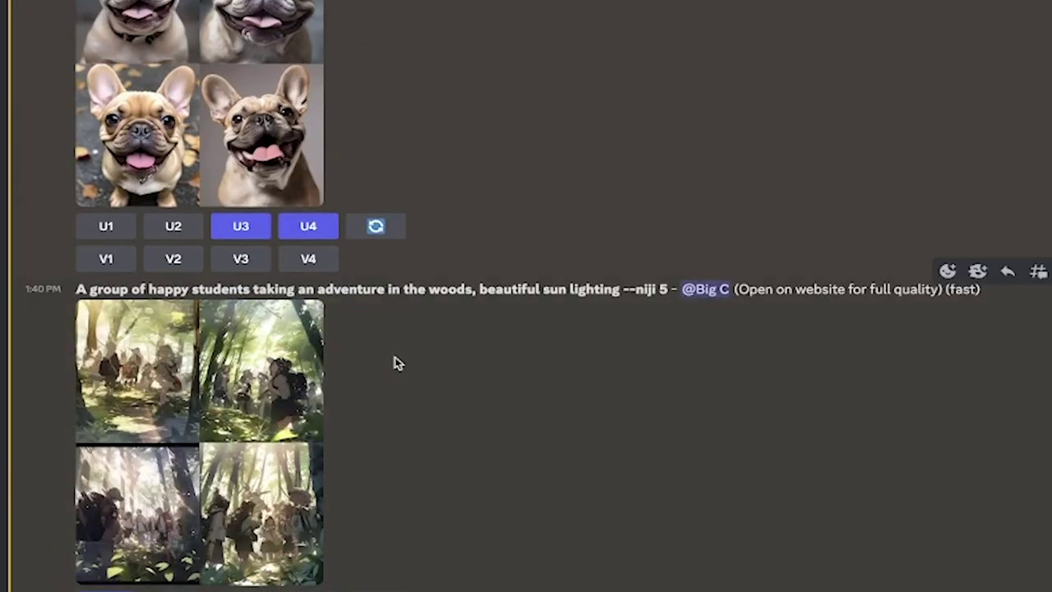
scroll(394, 364, up, 1)
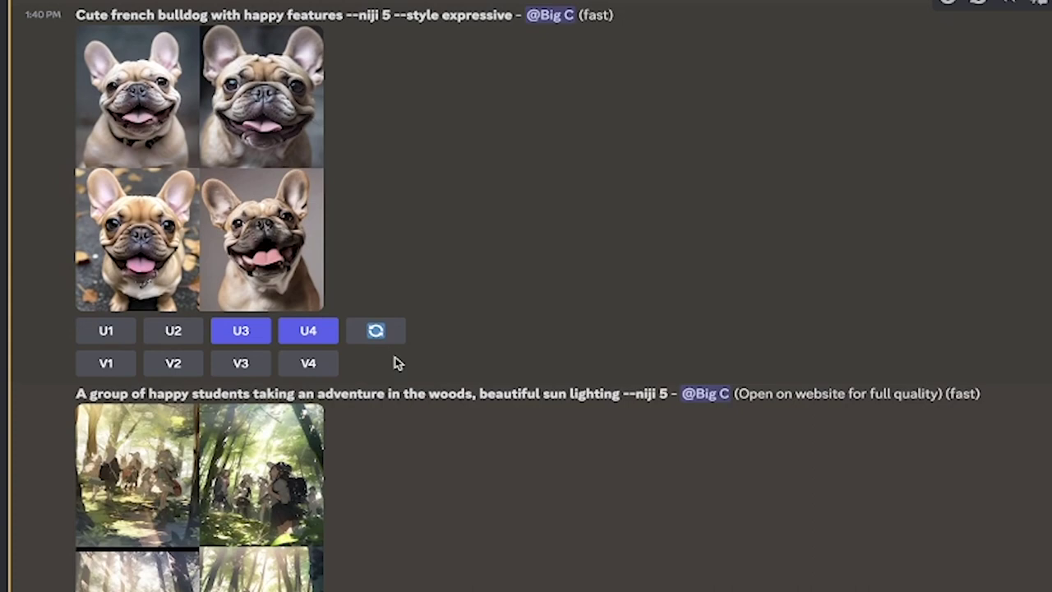
scroll(232, 427, down, 2)
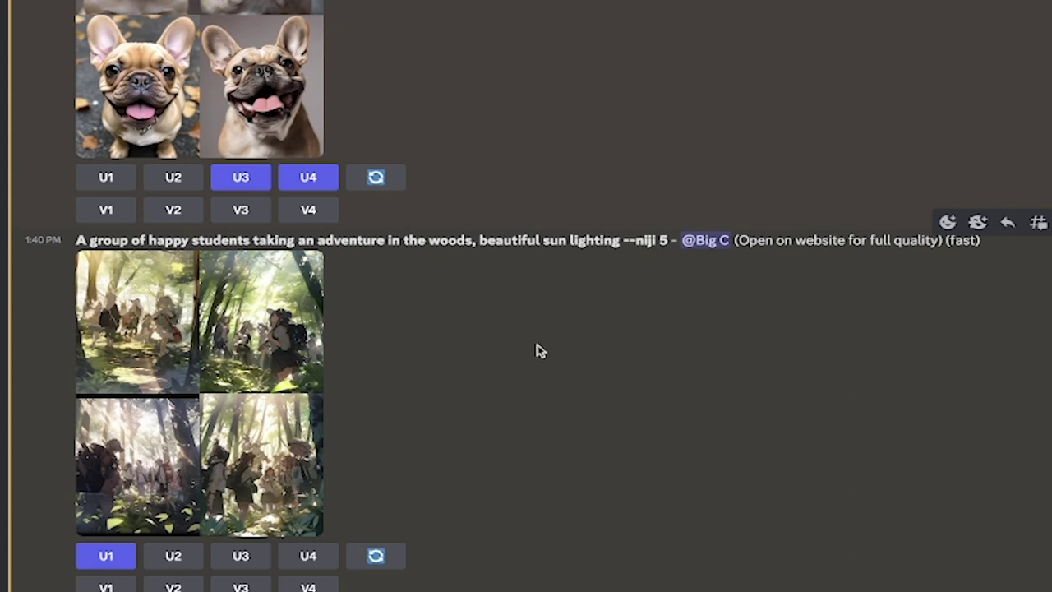
scroll(258, 425, down, 3)
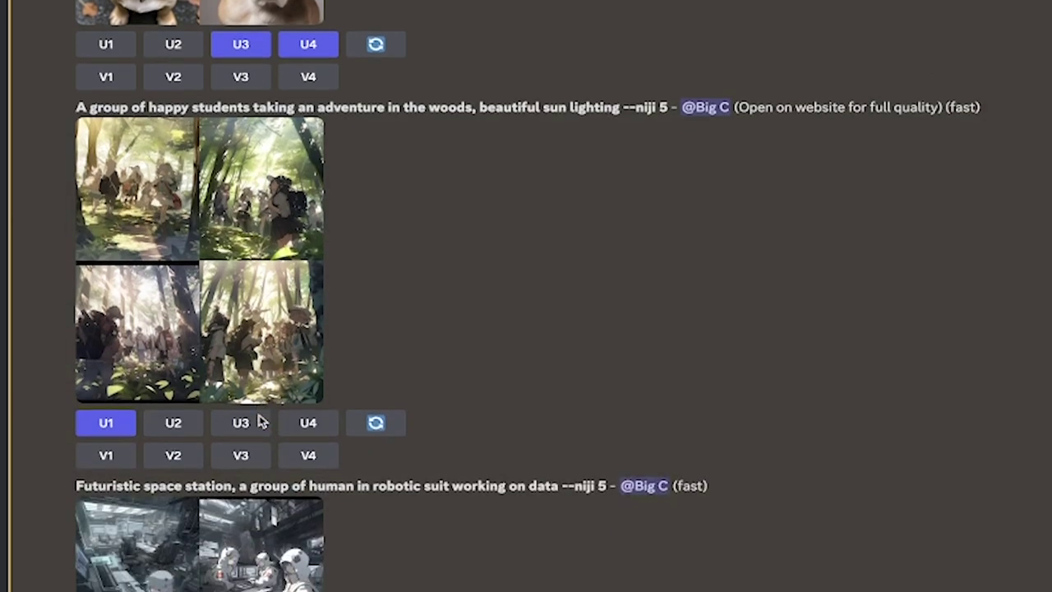
click(258, 327)
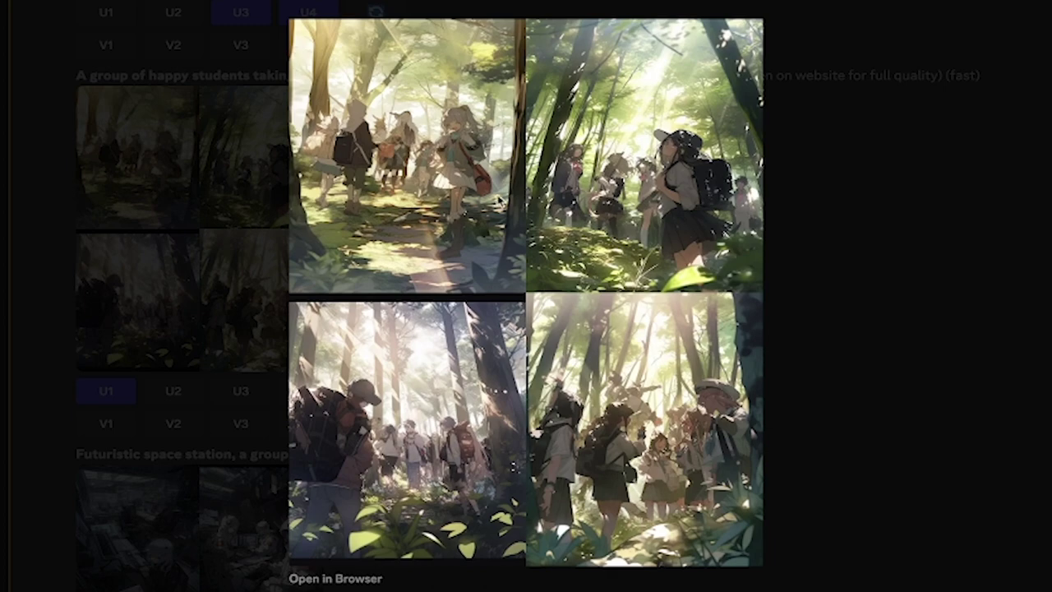
click(836, 446)
scroll(381, 384, down, 3)
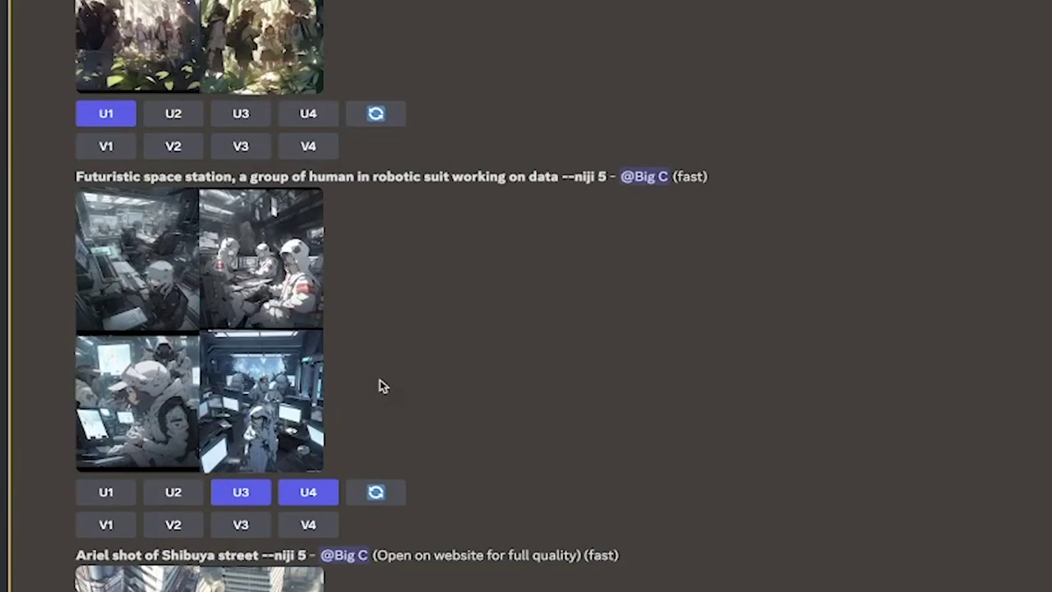
click(264, 388)
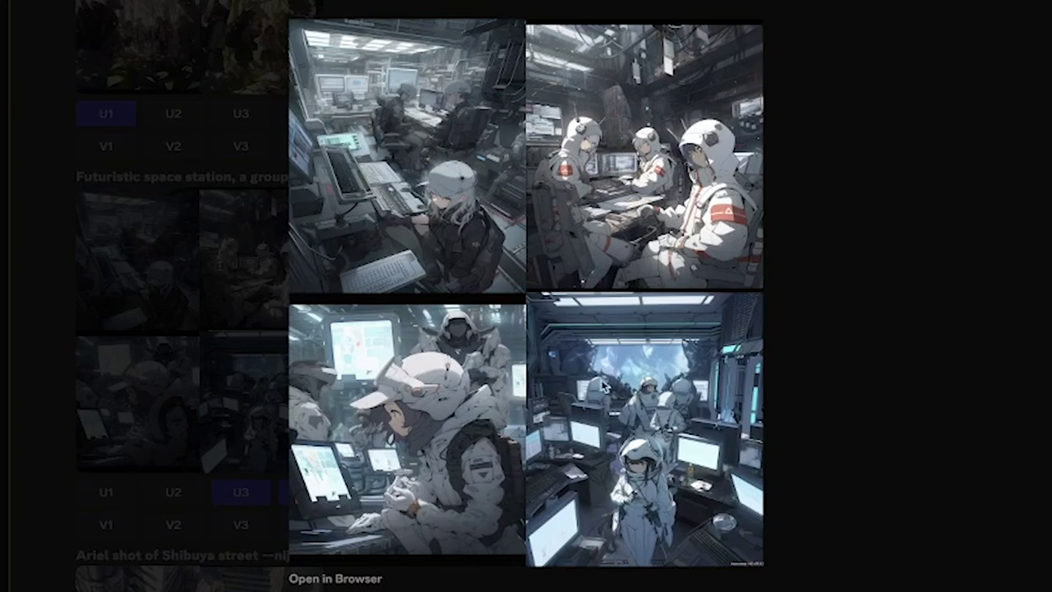
click(795, 382)
scroll(667, 367, up, 10)
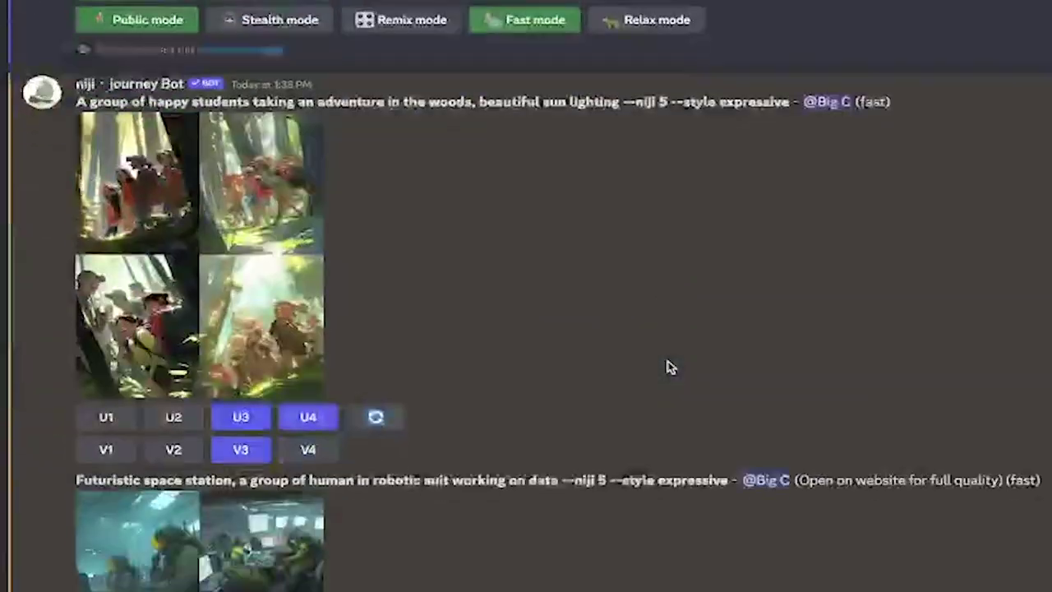
scroll(667, 367, down, 3)
click(301, 417)
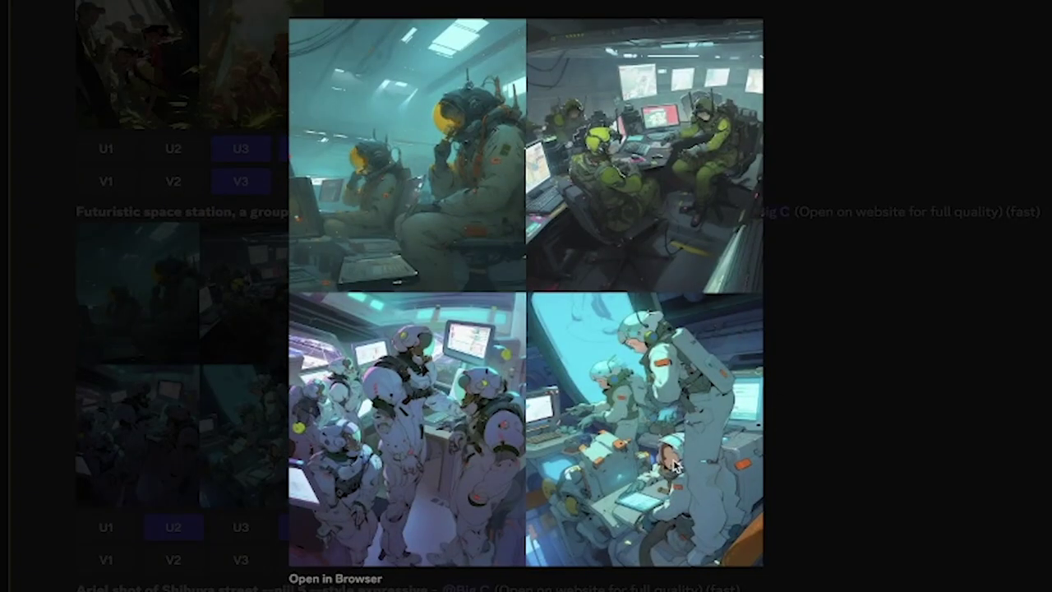
click(793, 390)
scroll(286, 557, up, 15)
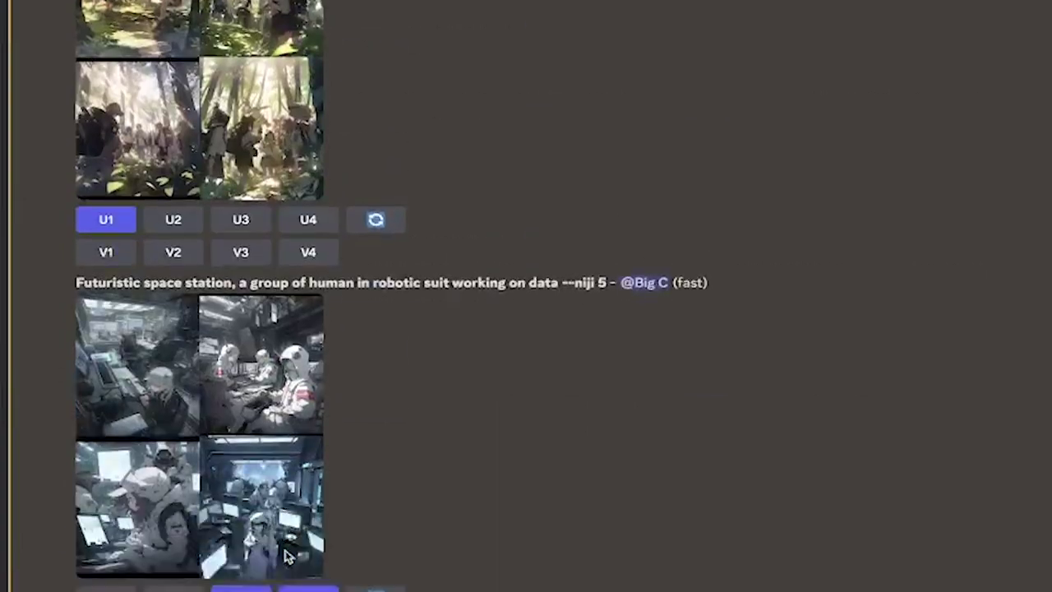
scroll(286, 557, down, 2)
click(260, 391)
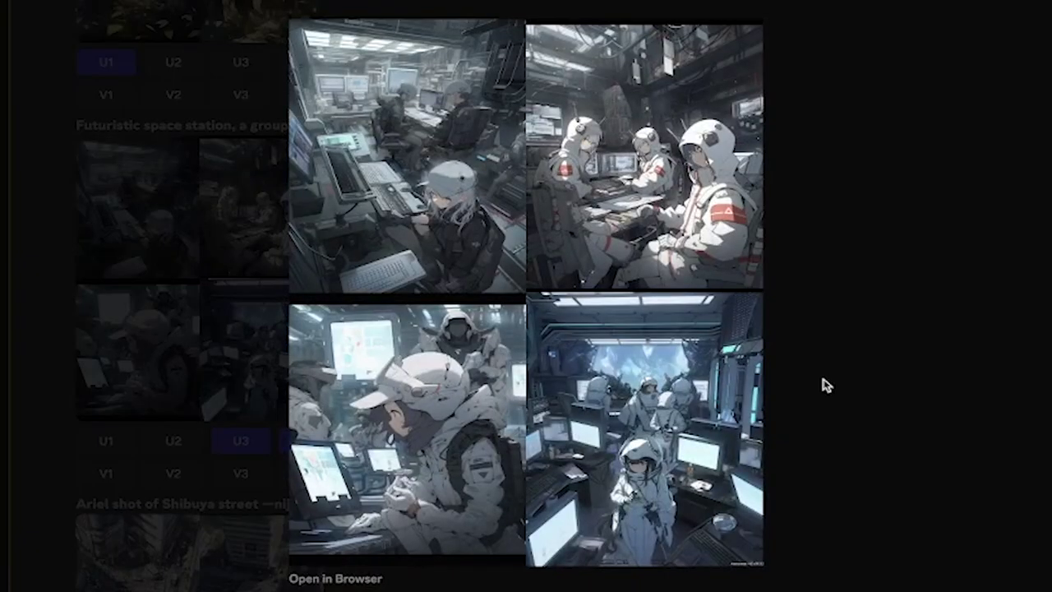
click(826, 385)
scroll(463, 402, down, 5)
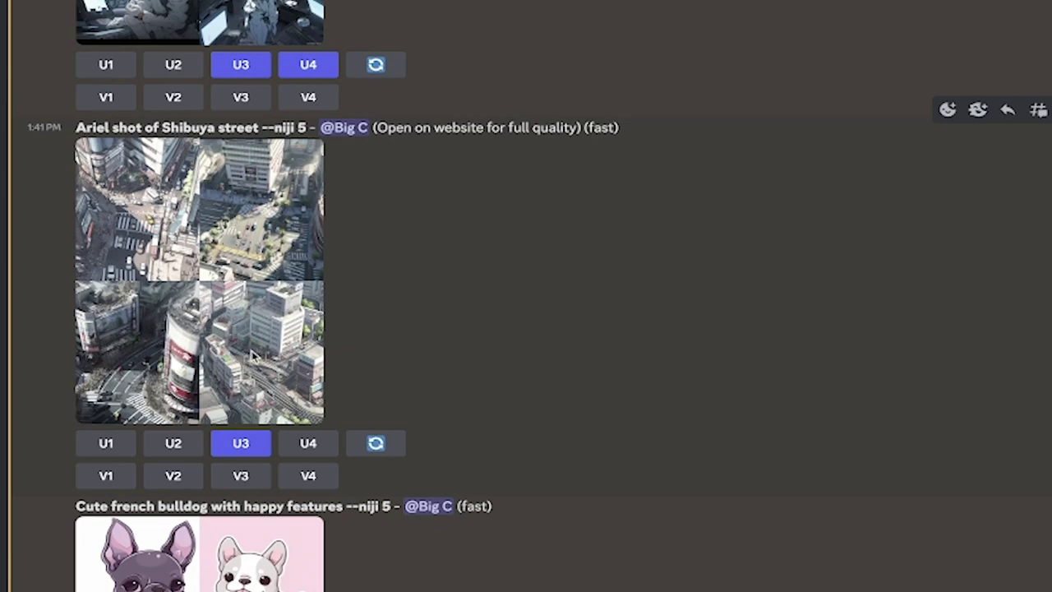
click(253, 355)
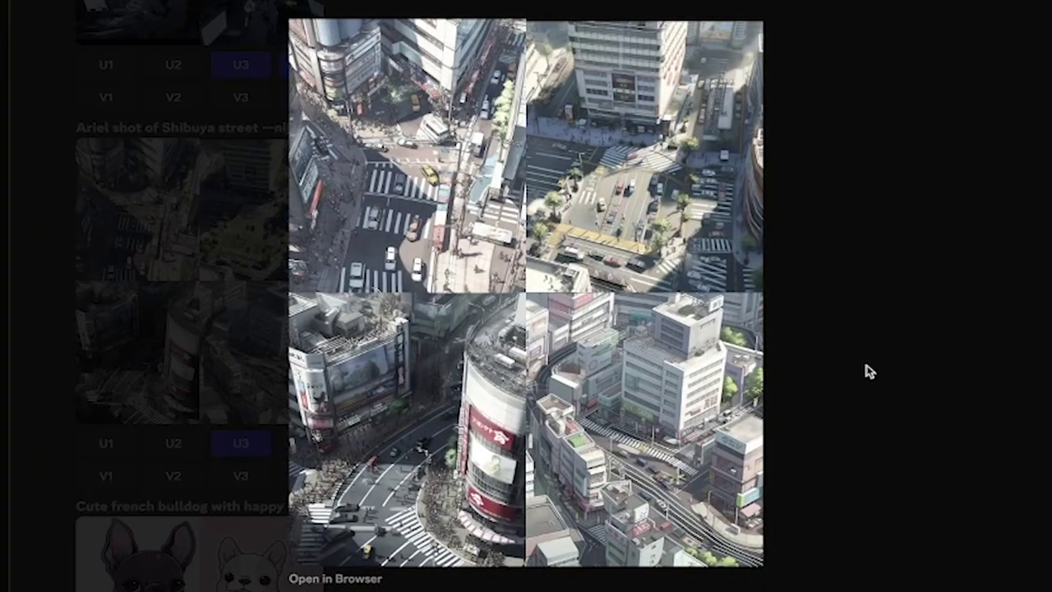
click(794, 434)
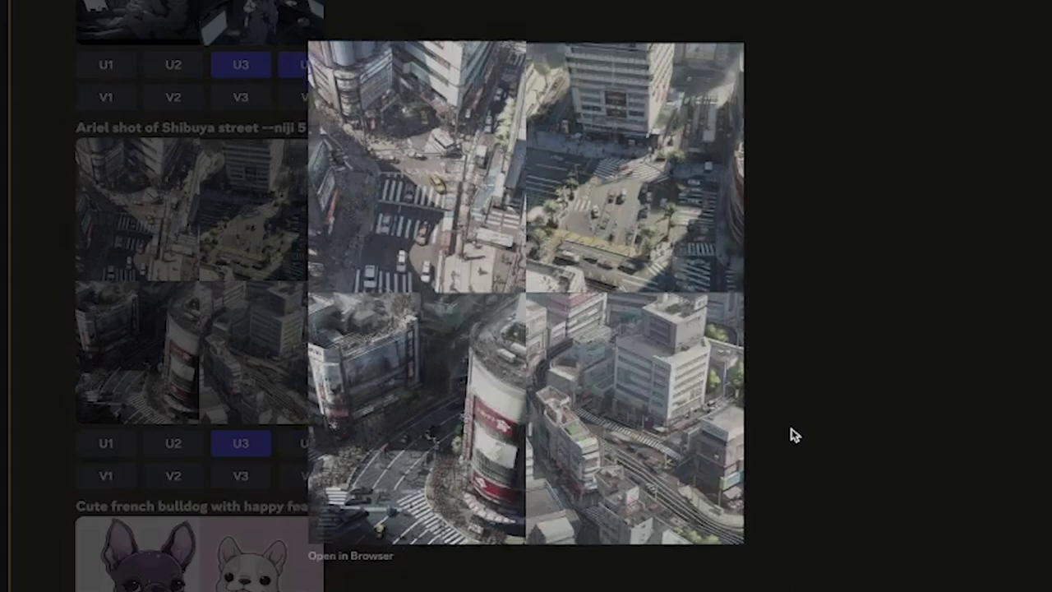
scroll(749, 338, up, 10)
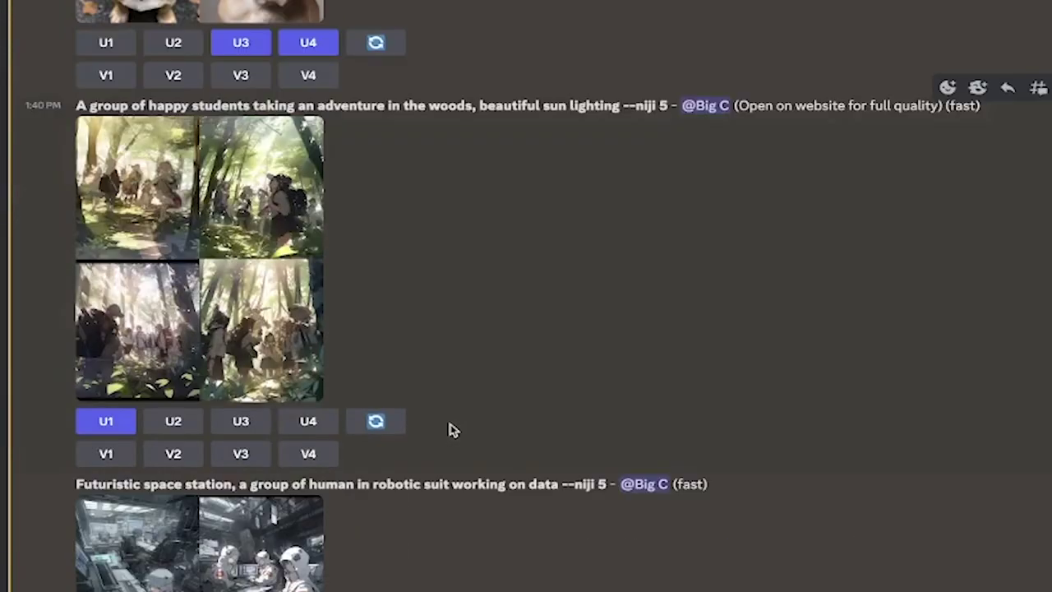
scroll(451, 429, down, 10)
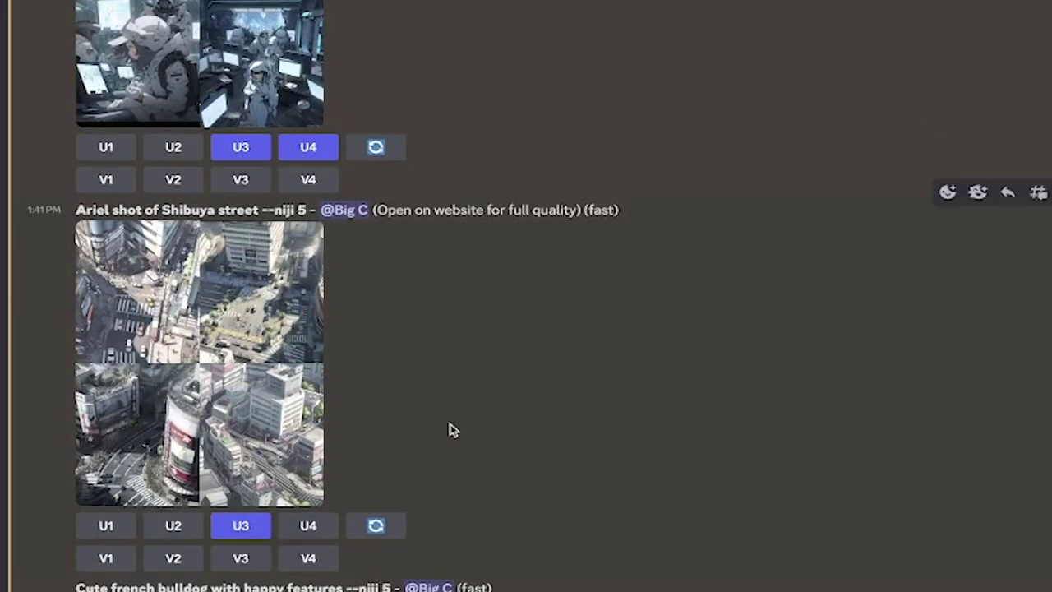
scroll(451, 429, down, 6)
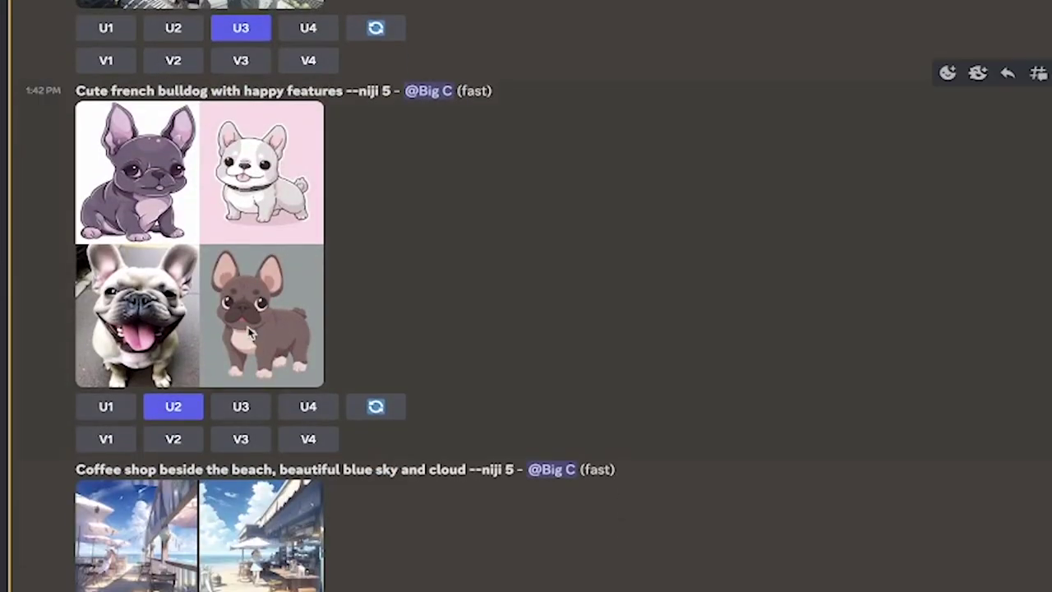
click(251, 333)
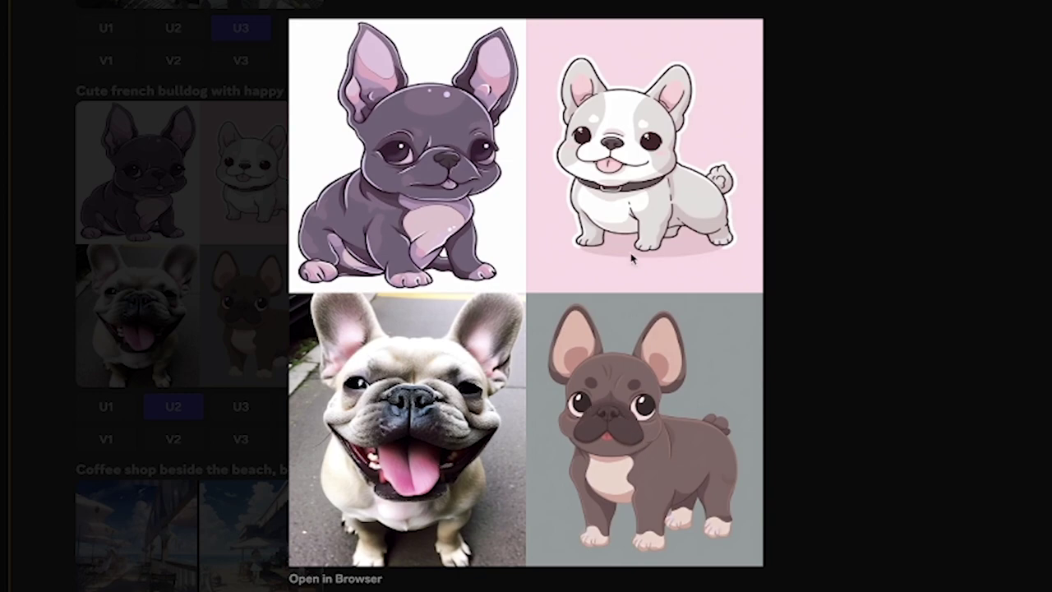
click(814, 402)
scroll(465, 424, down, 3)
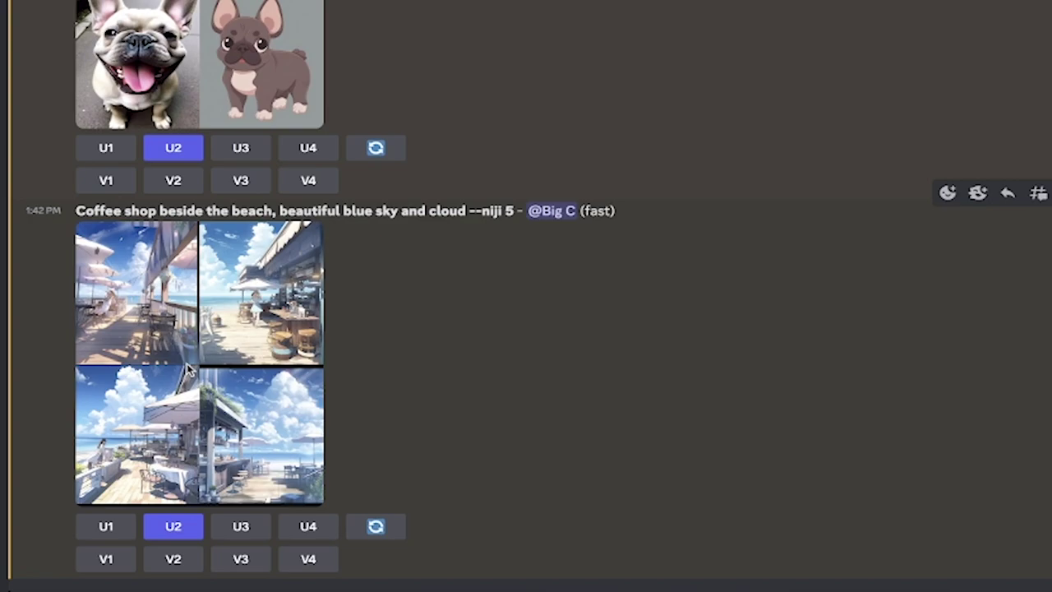
click(242, 369)
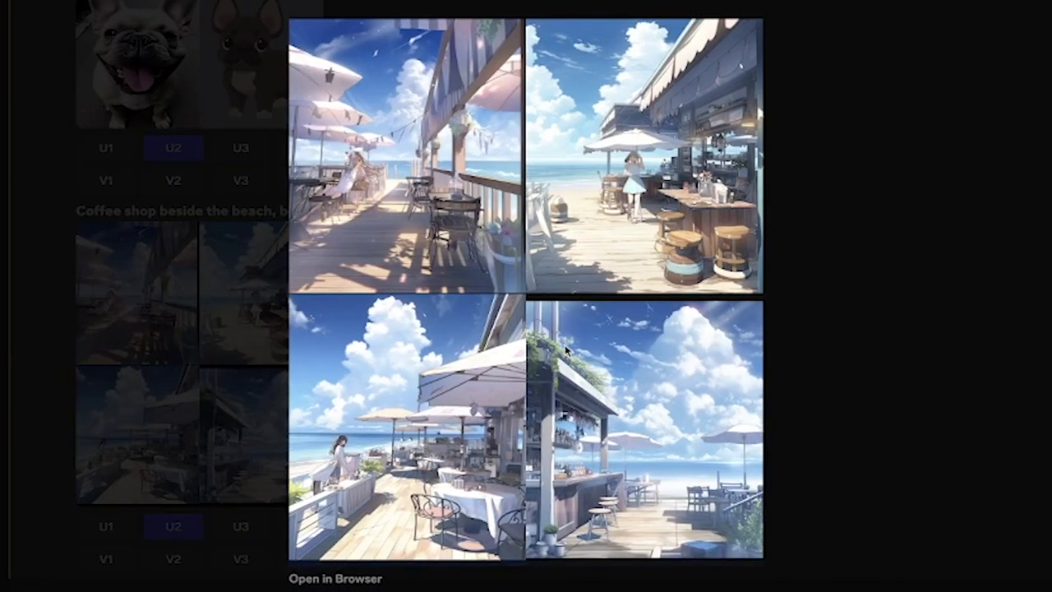
click(816, 423)
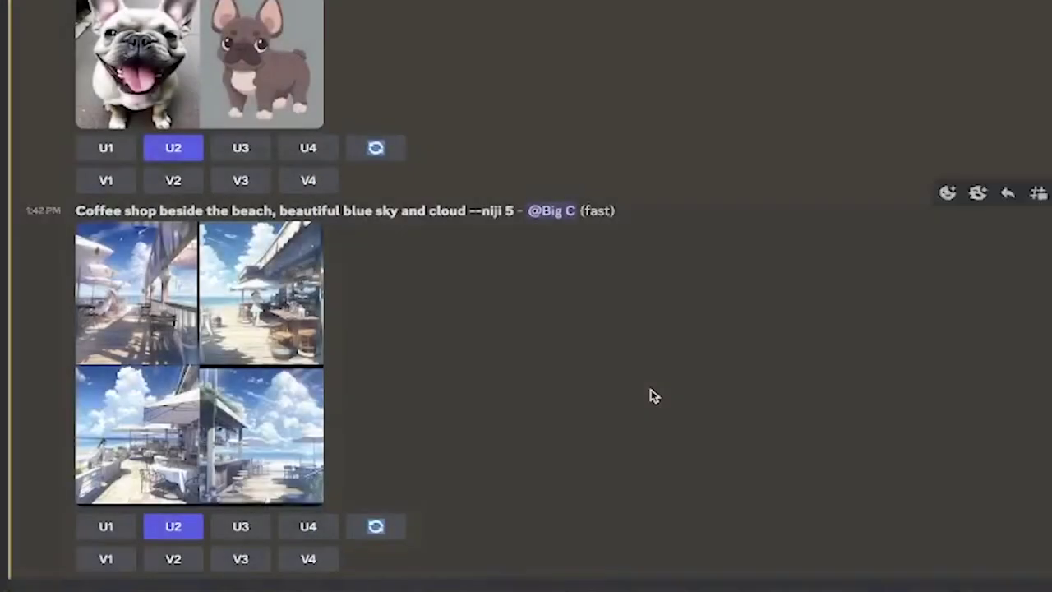
scroll(650, 396, up, 10)
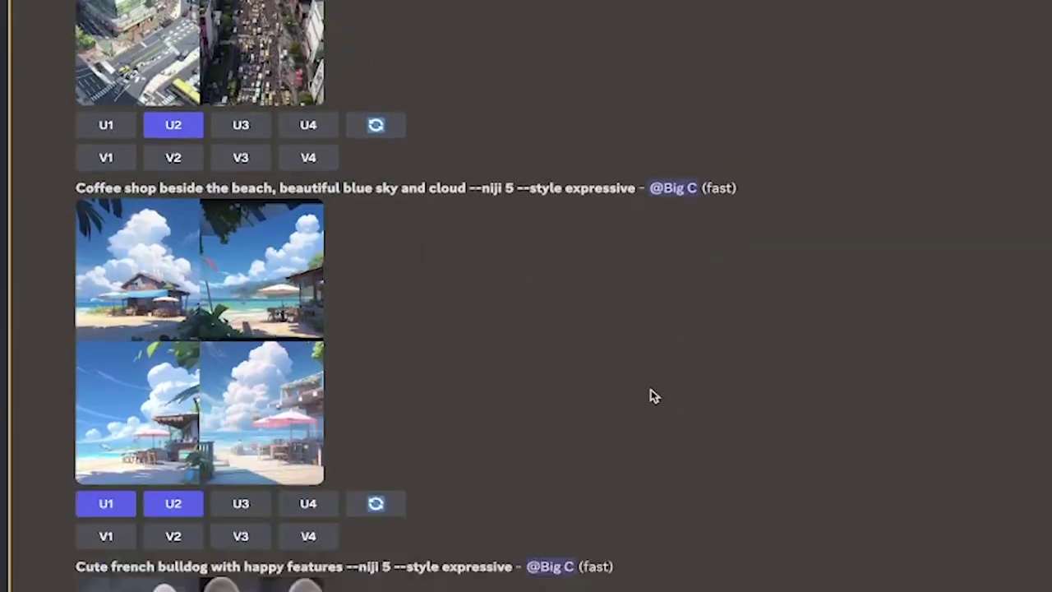
click(202, 376)
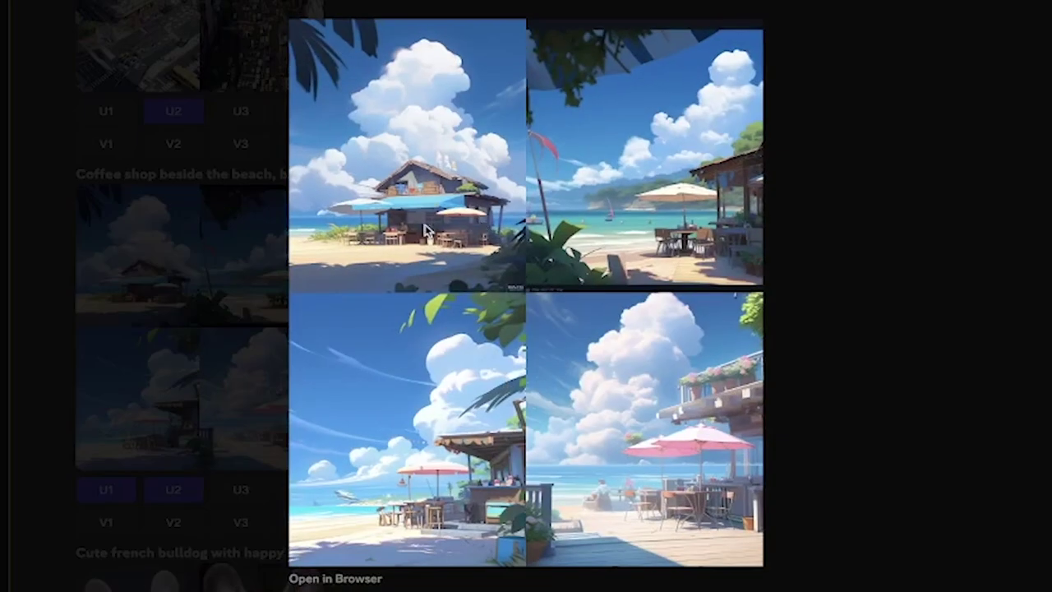
click(812, 487)
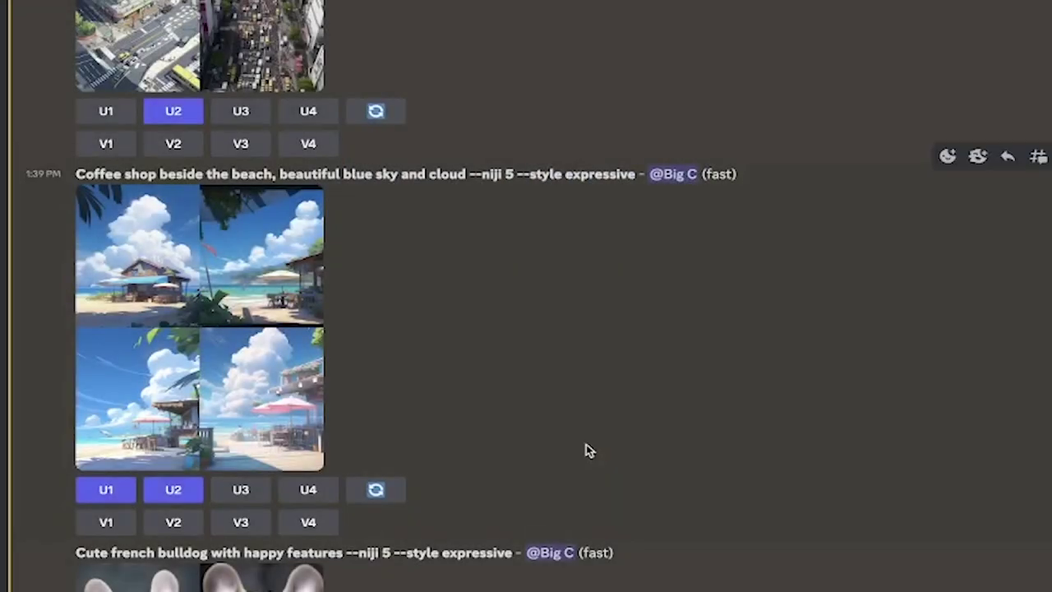
scroll(586, 449, down, 10)
scroll(586, 444, down, 20)
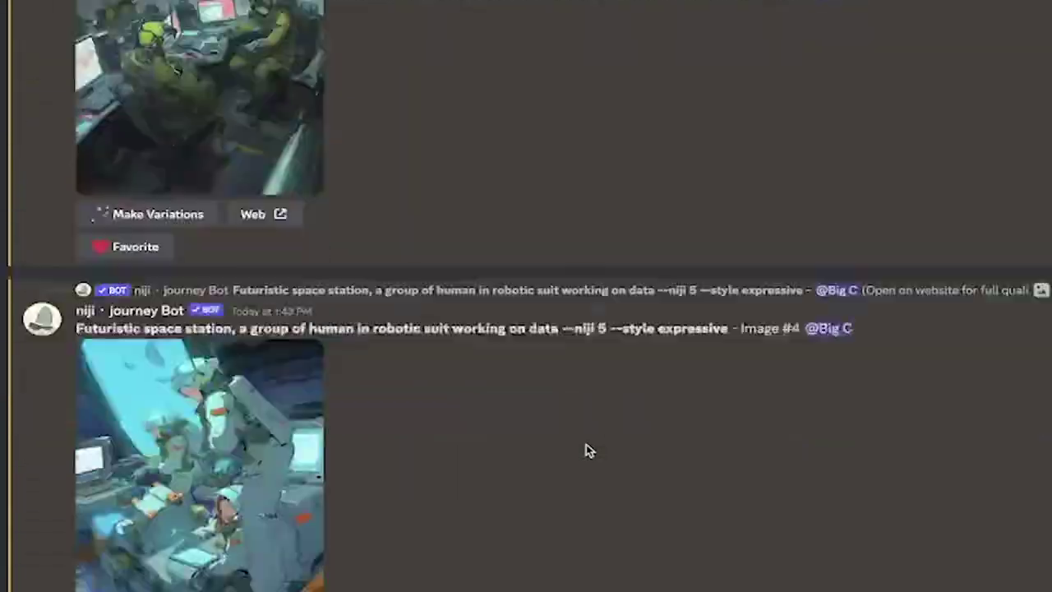
scroll(587, 448, down, 10)
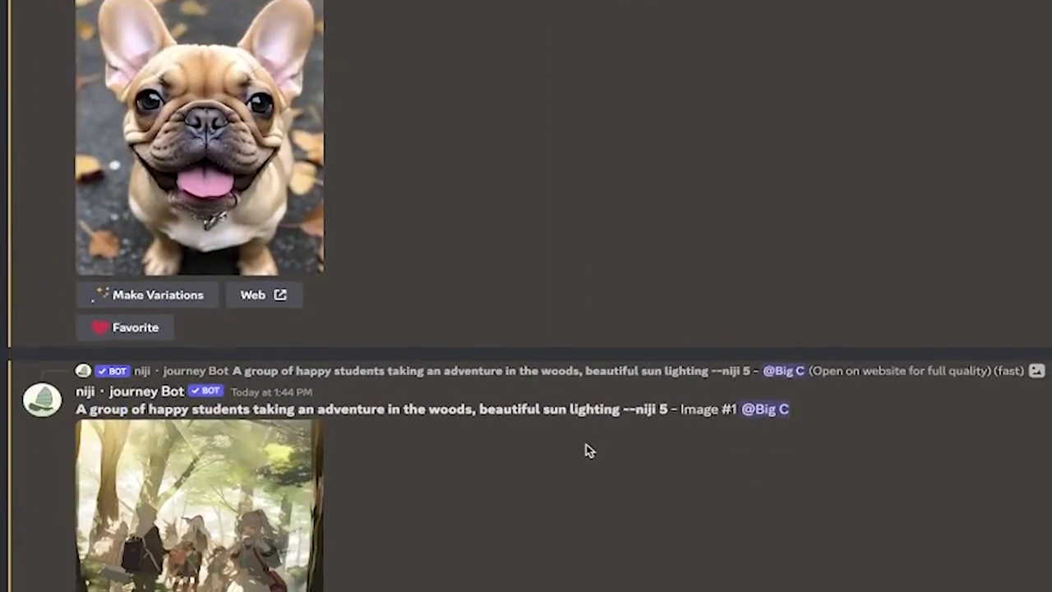